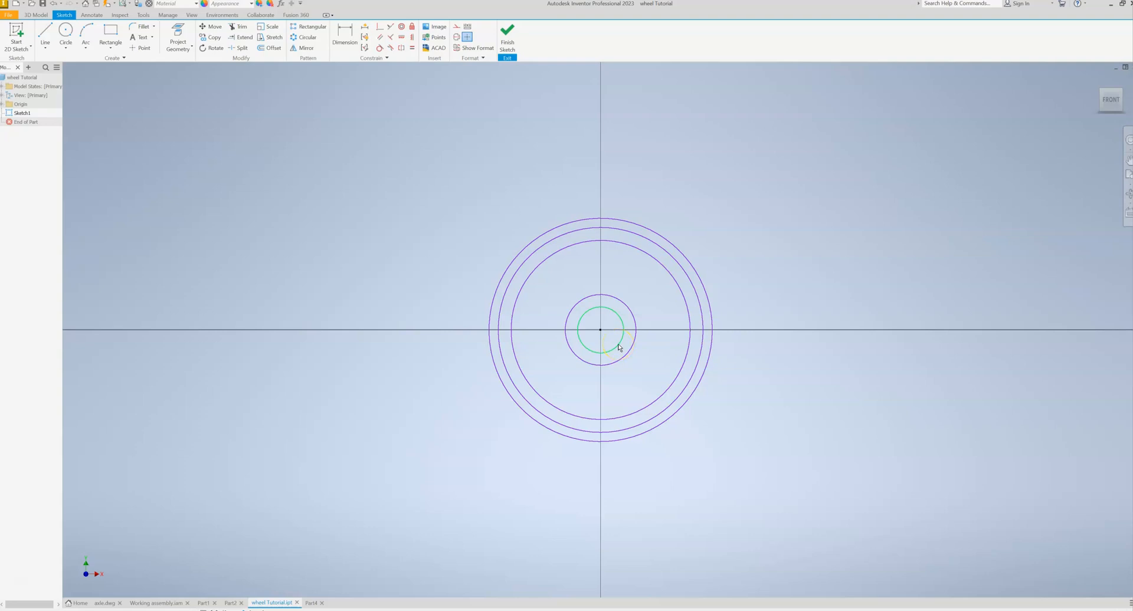
pyautogui.click(619, 345)
pyautogui.click(626, 358)
pyautogui.click(693, 290)
# - Draw a horizontal line about 3 in long from the circles' common centre along the X axis
pyautogui.moveTo(759, 260); pyautogui.dragTo(622, 260, button='middle')
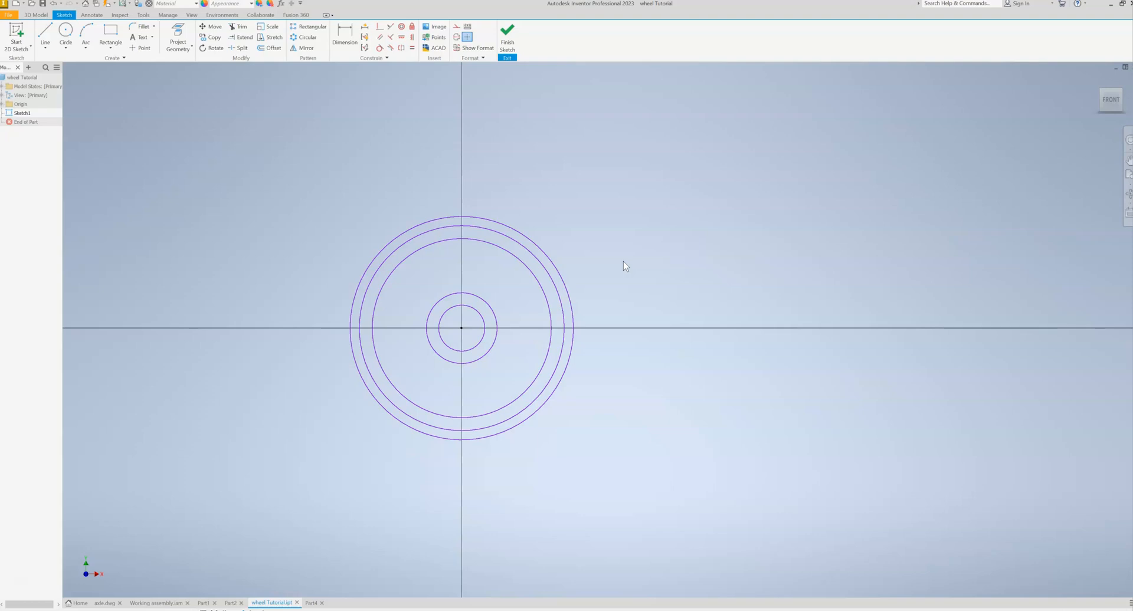
pyautogui.click(45, 34)
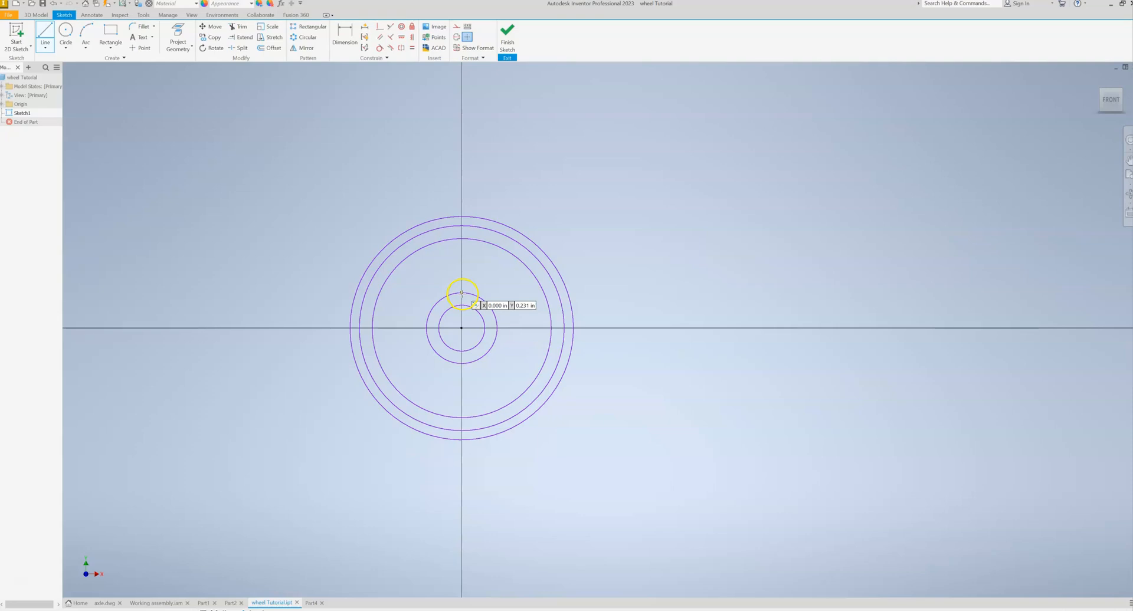
pyautogui.click(462, 328)
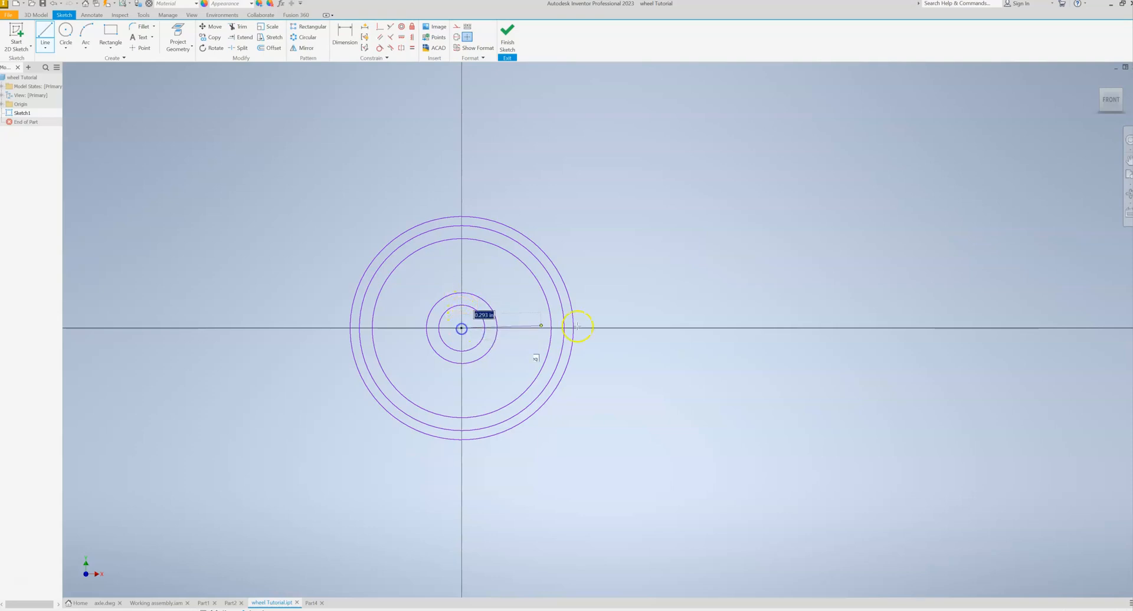
pyautogui.click(929, 327)
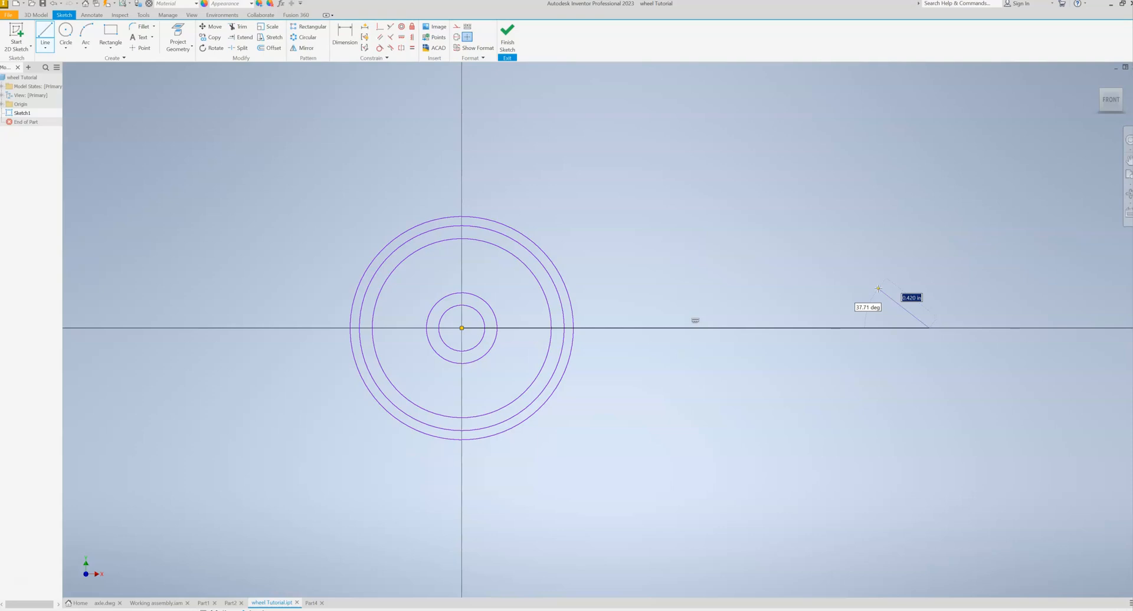
pyautogui.press('Escape')
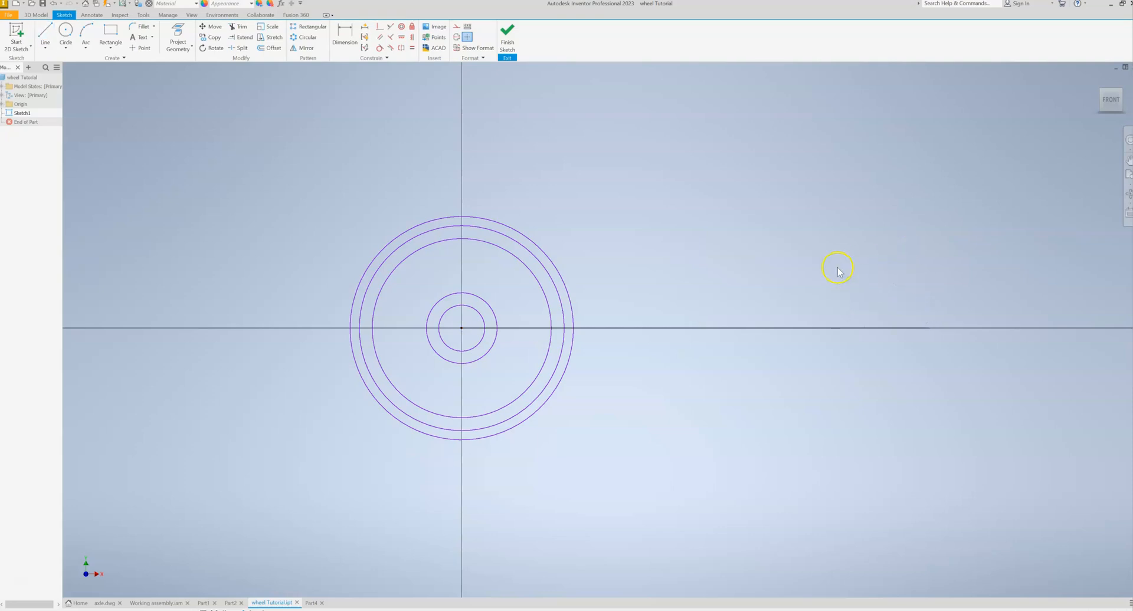
# - Draw horizontal projection lines about 2.7 in long from the tops of the two innermost circles, extending beyond the outer circle
pyautogui.press('l')
pyautogui.click(462, 306)
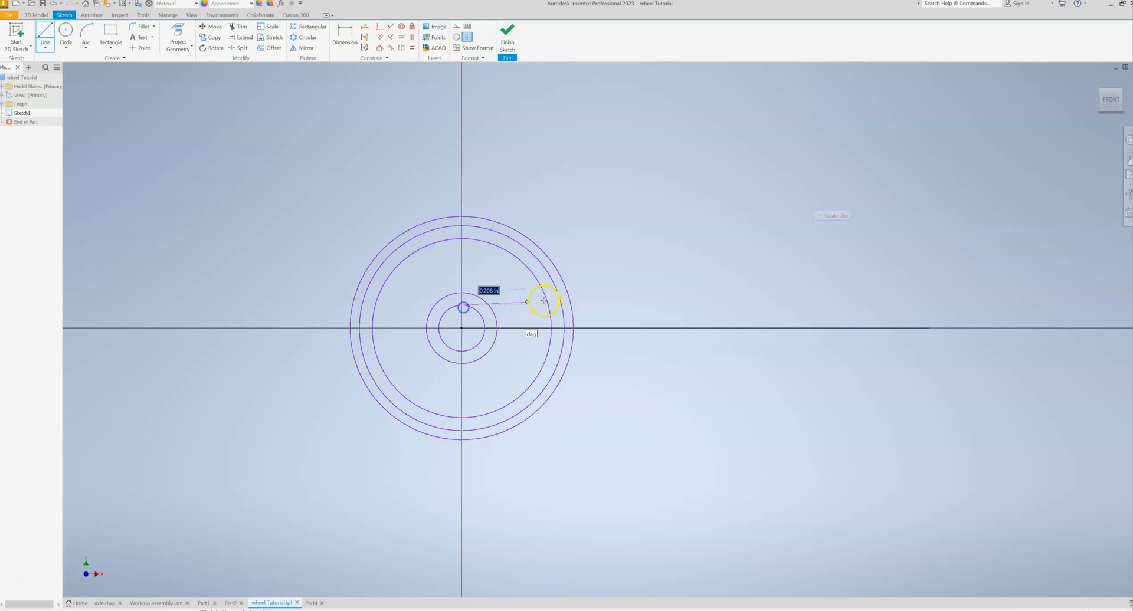
pyautogui.click(878, 305)
pyautogui.press('Escape')
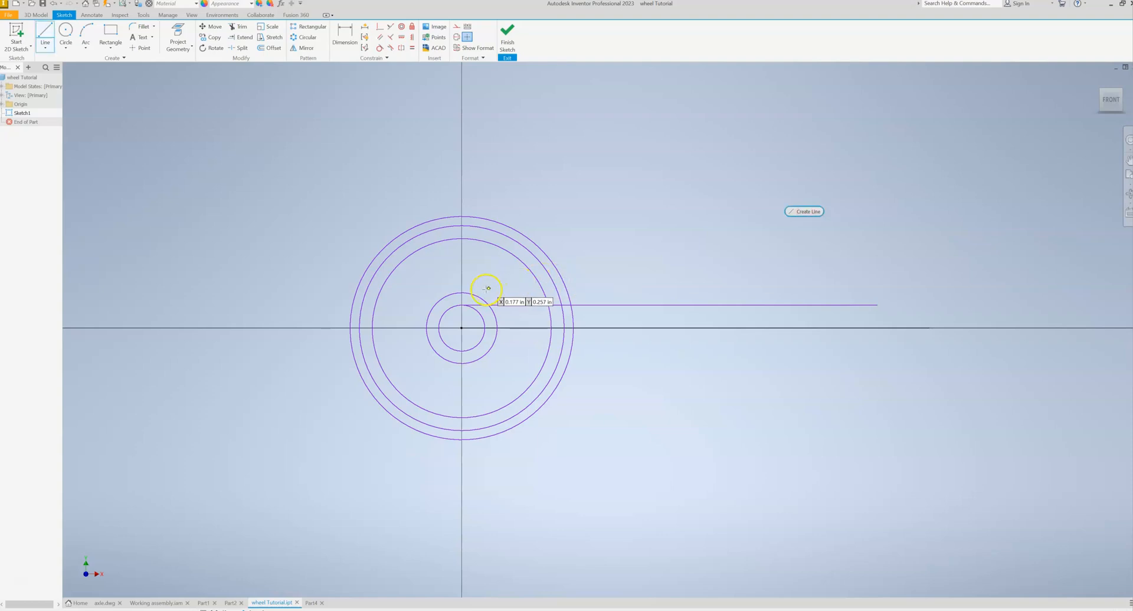
pyautogui.click(464, 292)
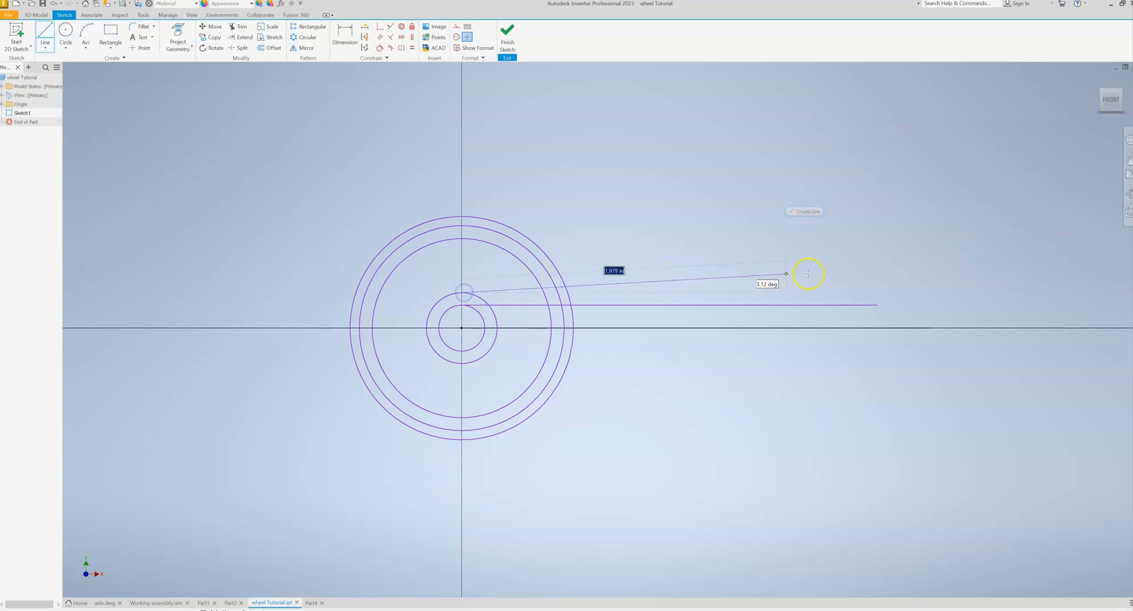
pyautogui.click(878, 292)
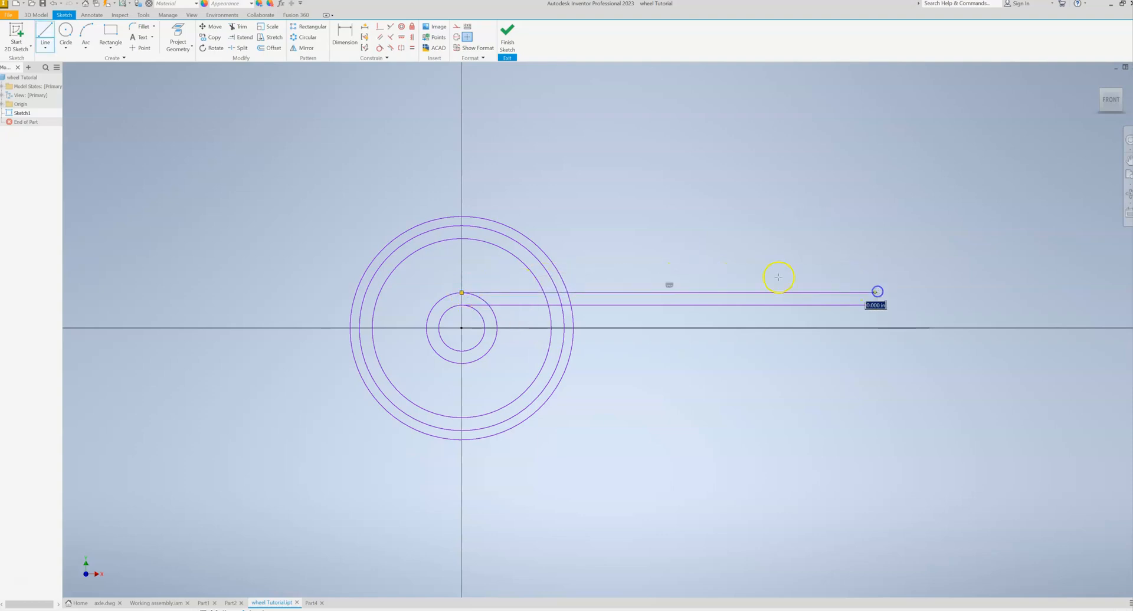
pyautogui.press('Escape')
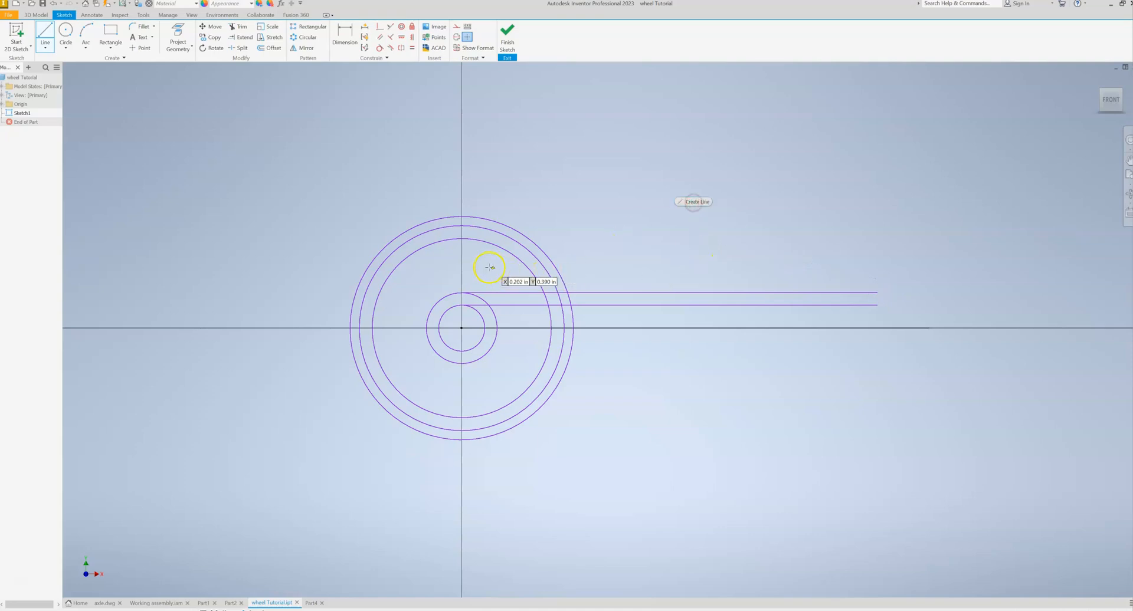
# - Draw horizontal projection lines about 2.6 to 2.75 in long from the tops of the three outer circles, parallel to the axis line
pyautogui.click(481, 238)
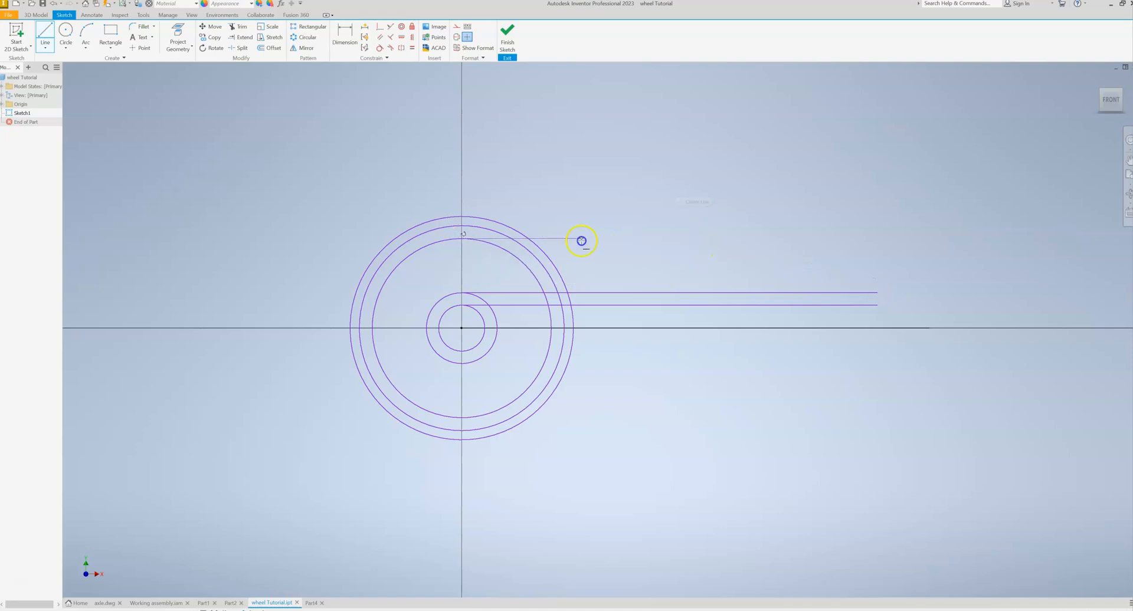
pyautogui.click(862, 239)
pyautogui.press('Escape')
pyautogui.press('l')
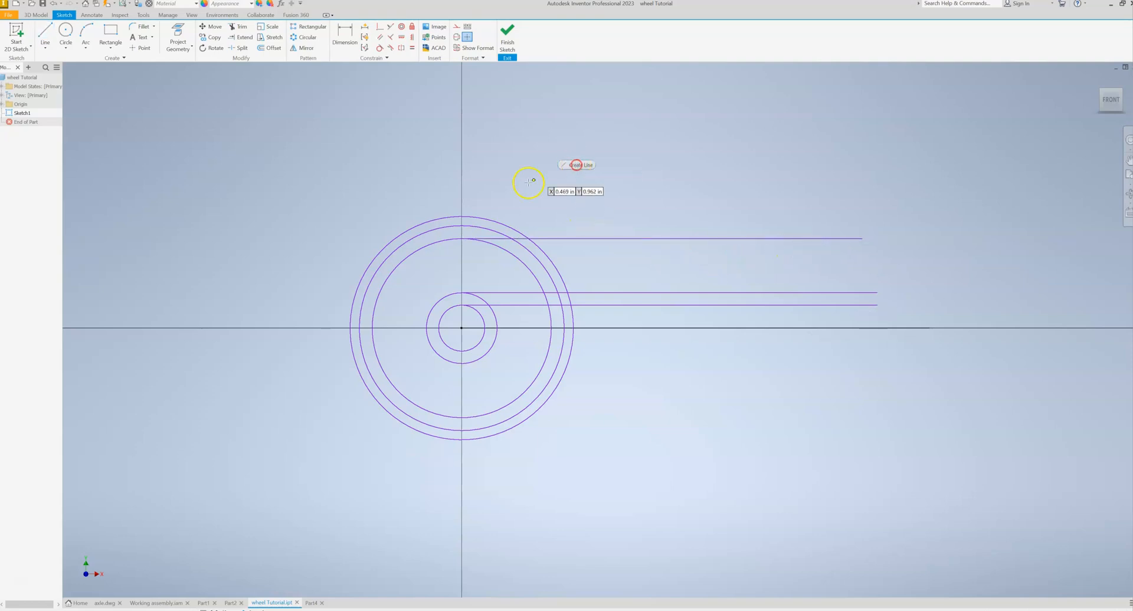
pyautogui.click(462, 226)
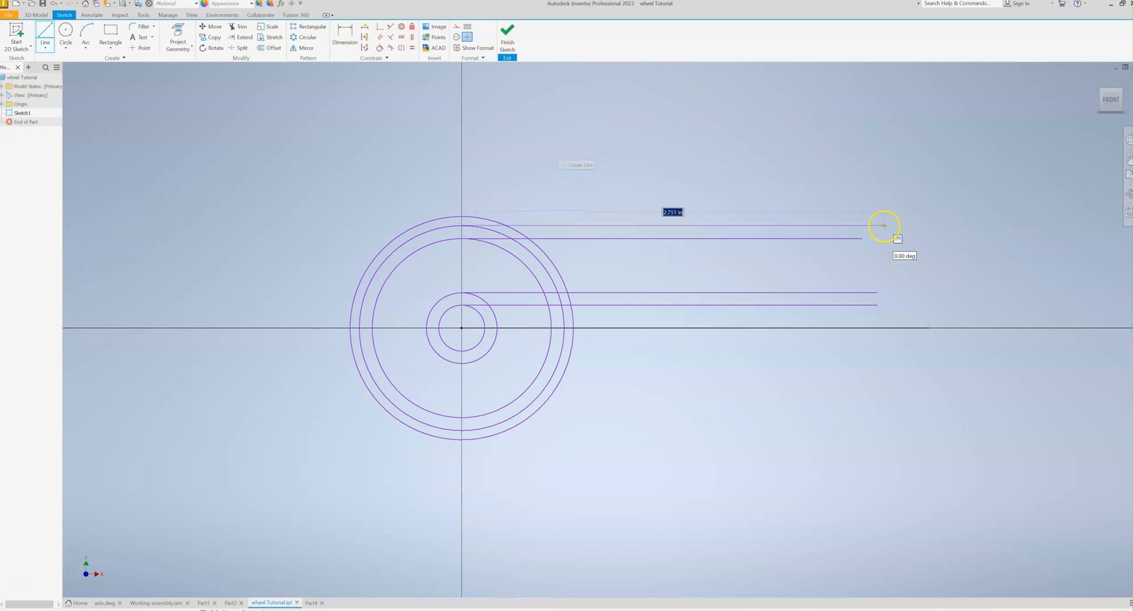
pyautogui.press('Escape')
pyautogui.moveTo(816, 201); pyautogui.dragTo(809, 163, button='right')
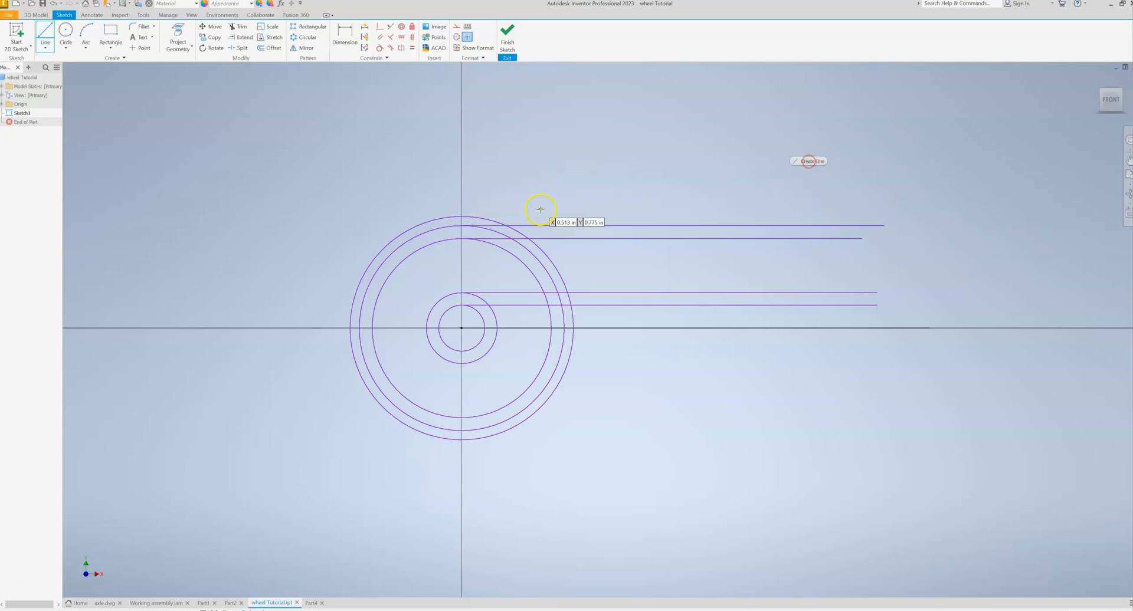
pyautogui.click(462, 217)
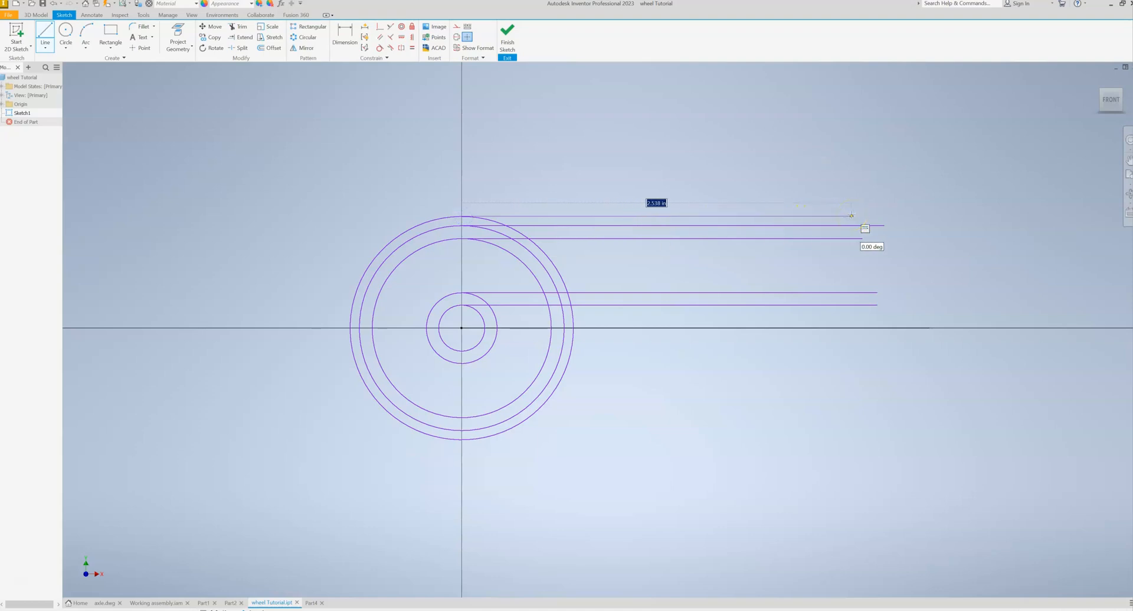
pyautogui.click(885, 216)
pyautogui.press('Escape')
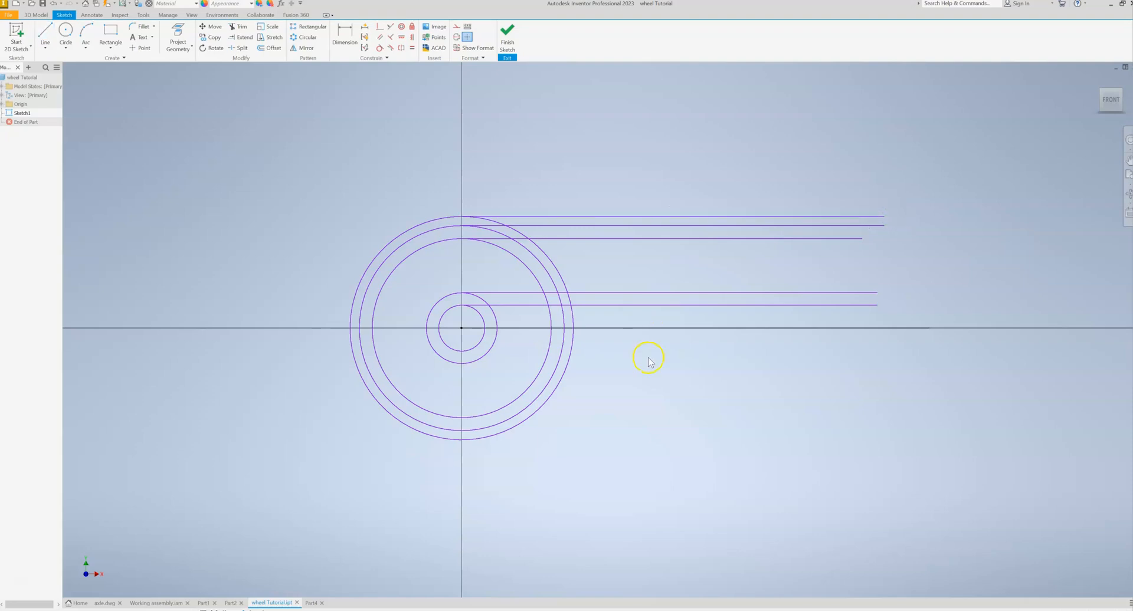
# - Start the rim profile at the end of the uppermost projection line with a 0.08 in horizontal line and a vertical drop to the second line's level
pyautogui.moveTo(657, 381); pyautogui.dragTo(543, 379, button='middle')
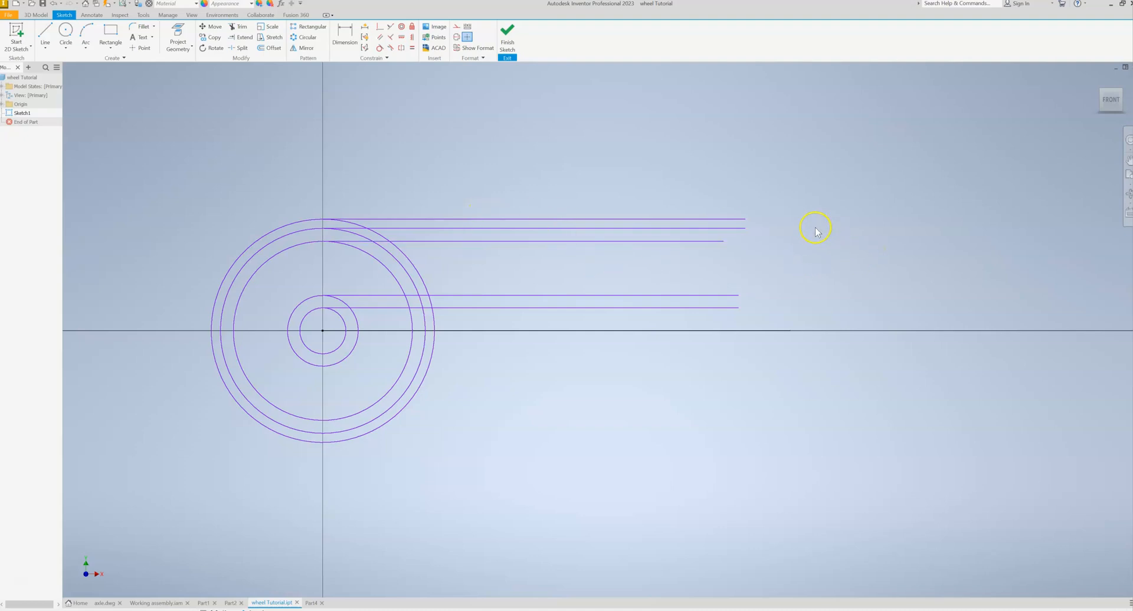
pyautogui.click(44, 34)
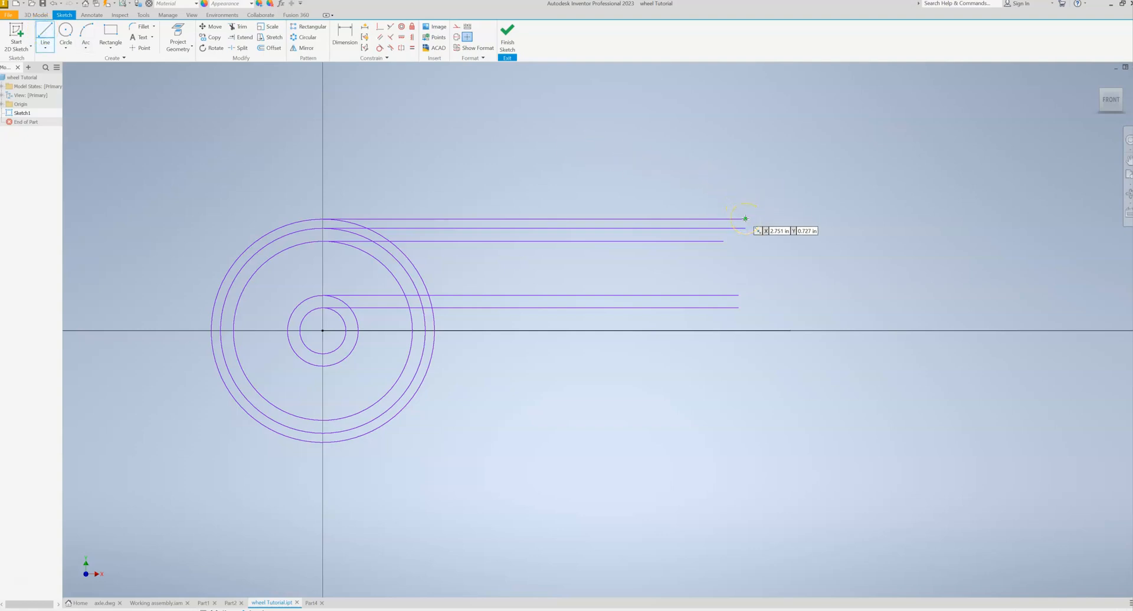
pyautogui.click(746, 219)
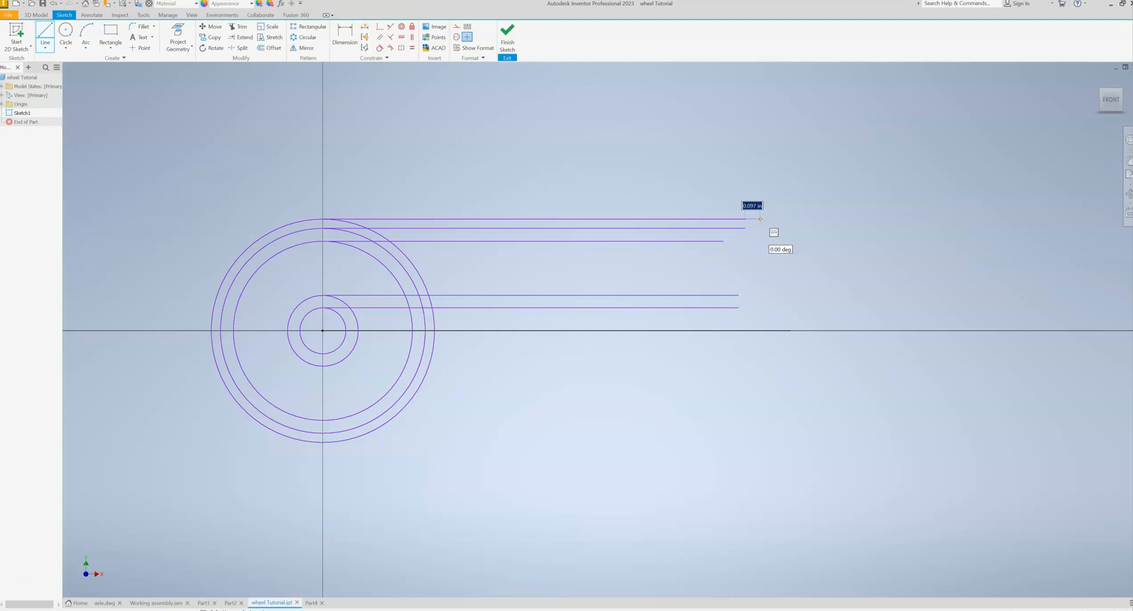
pyautogui.write('.0')
pyautogui.press('Return')
pyautogui.click(759, 230)
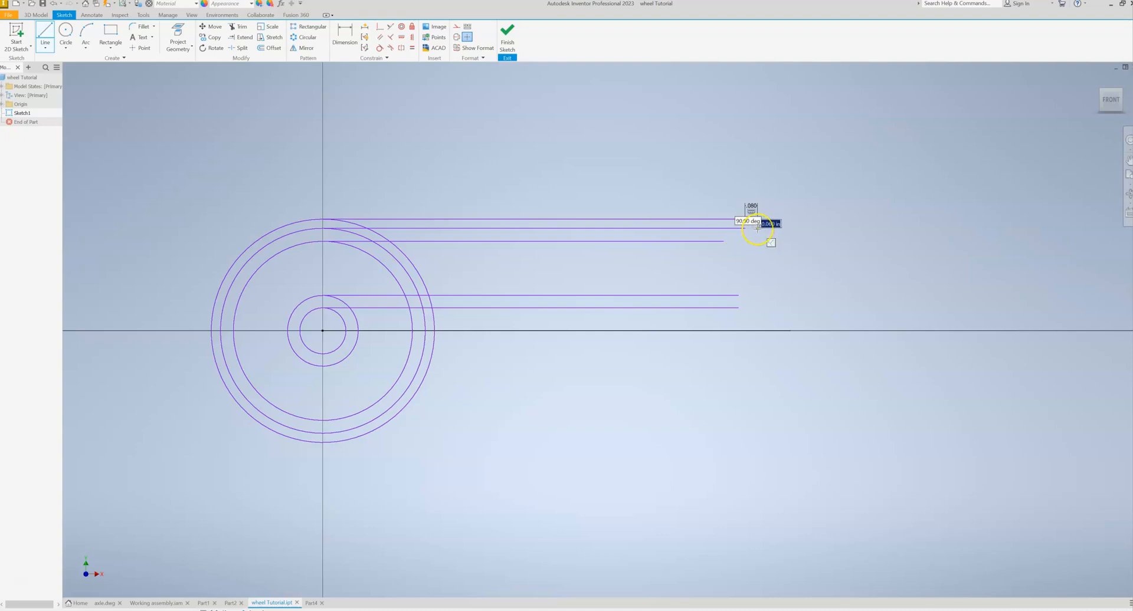
pyautogui.scroll(6, 759, 230)
pyautogui.click(759, 224)
pyautogui.scroll(-5, 755, 224)
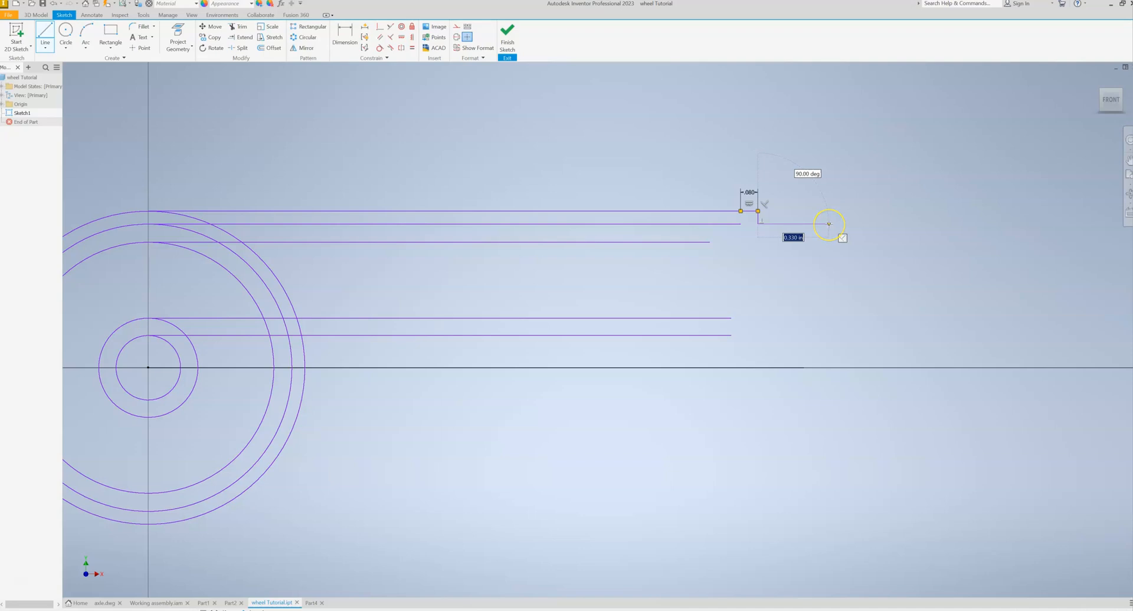
# - Continue the rim profile with a 1.4 in horizontal line and a vertical rise back to the uppermost projection line's level
pyautogui.write('1.4')
pyautogui.press('Return')
pyautogui.scroll(-3, 829, 218)
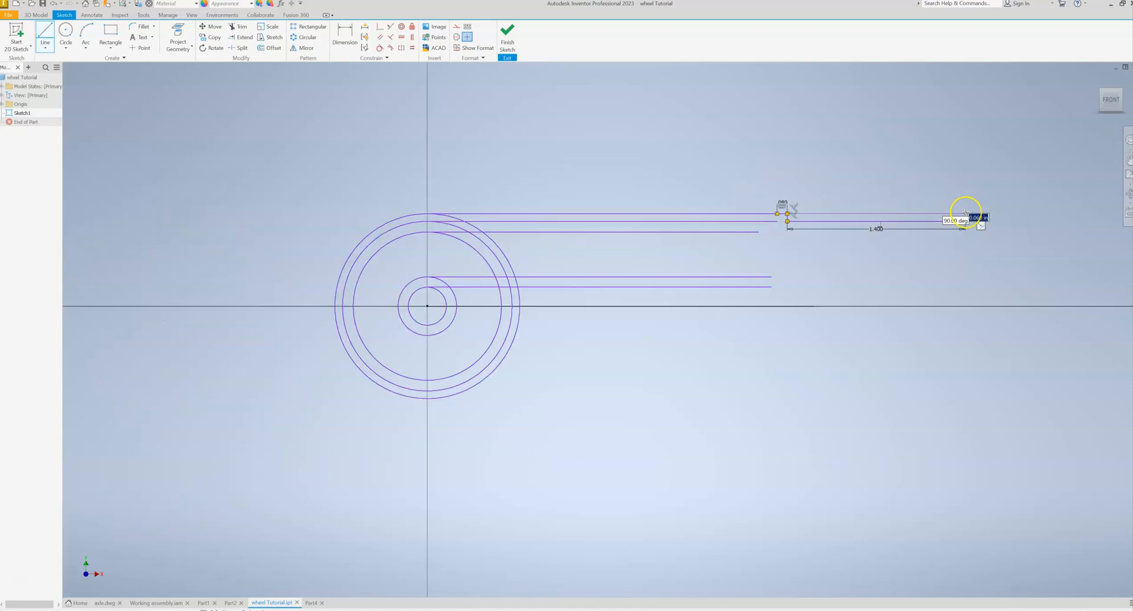
pyautogui.scroll(3, 966, 213)
pyautogui.moveTo(966, 212); pyautogui.dragTo(856, 213, button='middle')
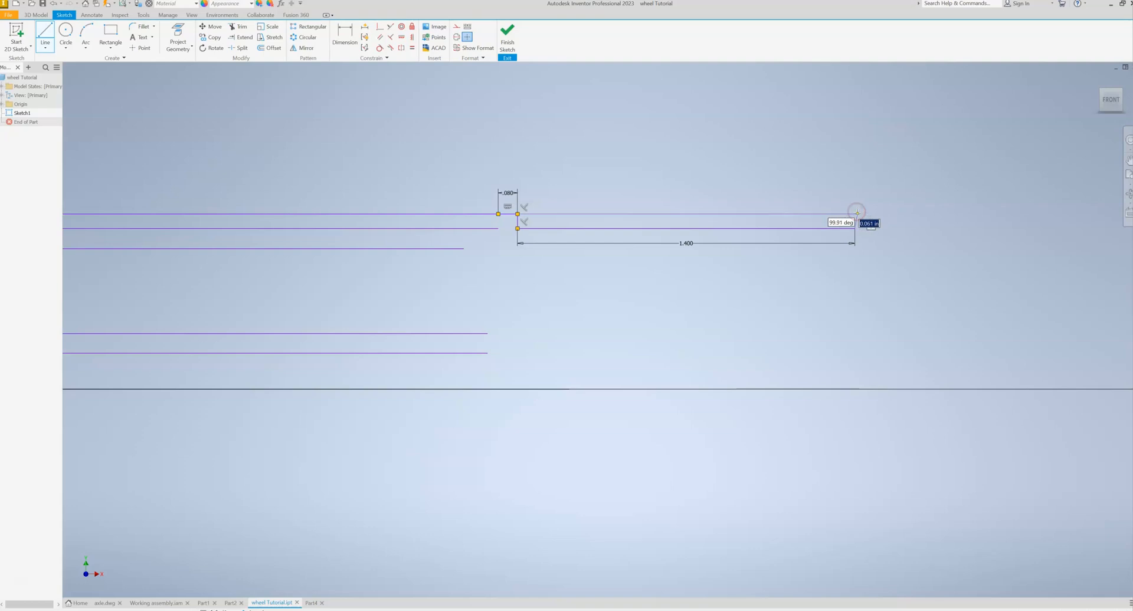
pyautogui.click(855, 214)
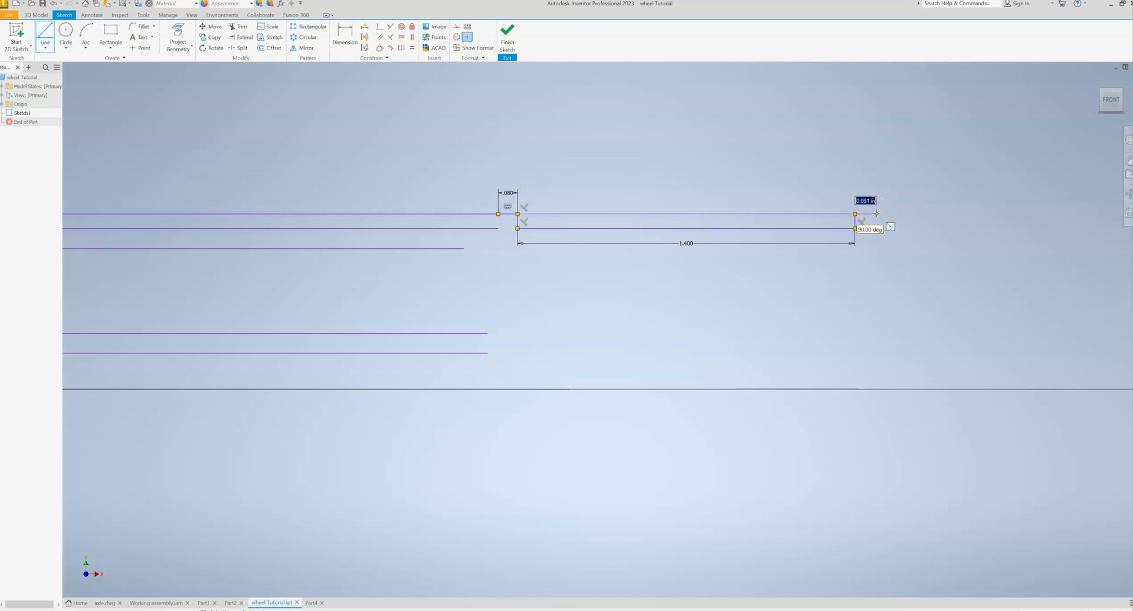
# - Add a 0.08 in horizontal top edge and close the profile along the third projection line's level back to its starting point
pyautogui.write('.08')
pyautogui.press('Return')
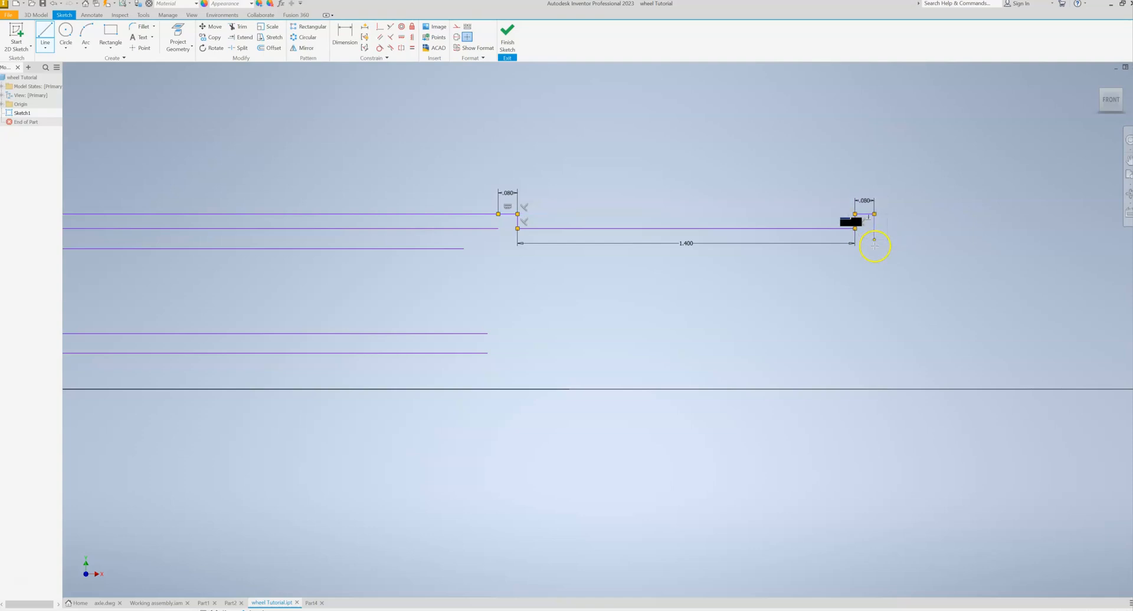
pyautogui.moveTo(876, 279); pyautogui.dragTo(876, 263, button='middle')
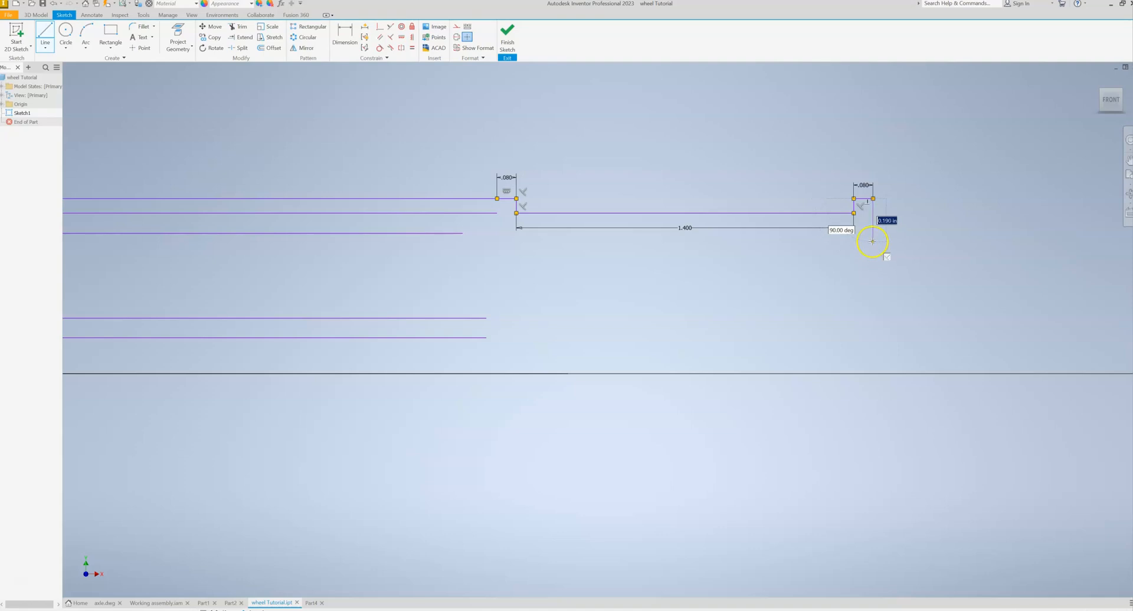
pyautogui.click(873, 234)
pyautogui.click(497, 233)
pyautogui.click(497, 198)
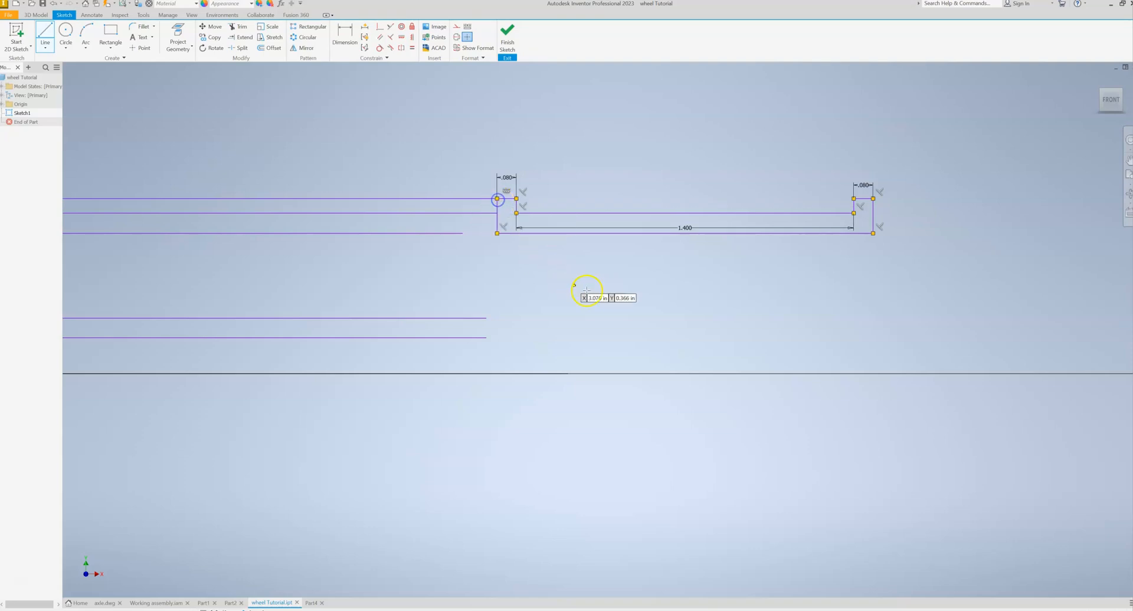
pyautogui.scroll(3, 588, 291)
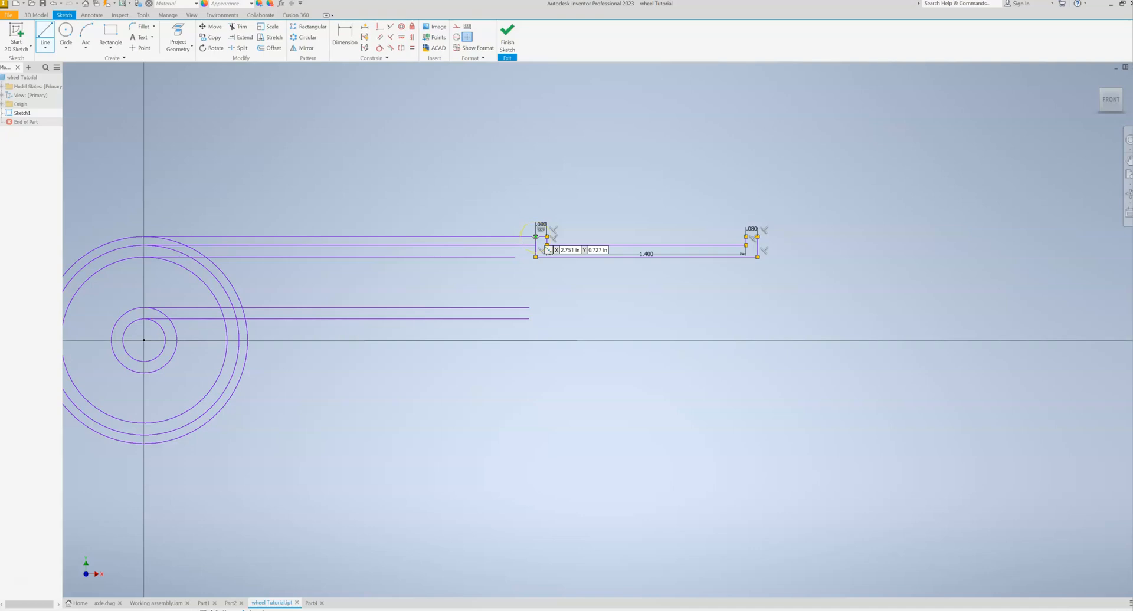
pyautogui.press('Escape')
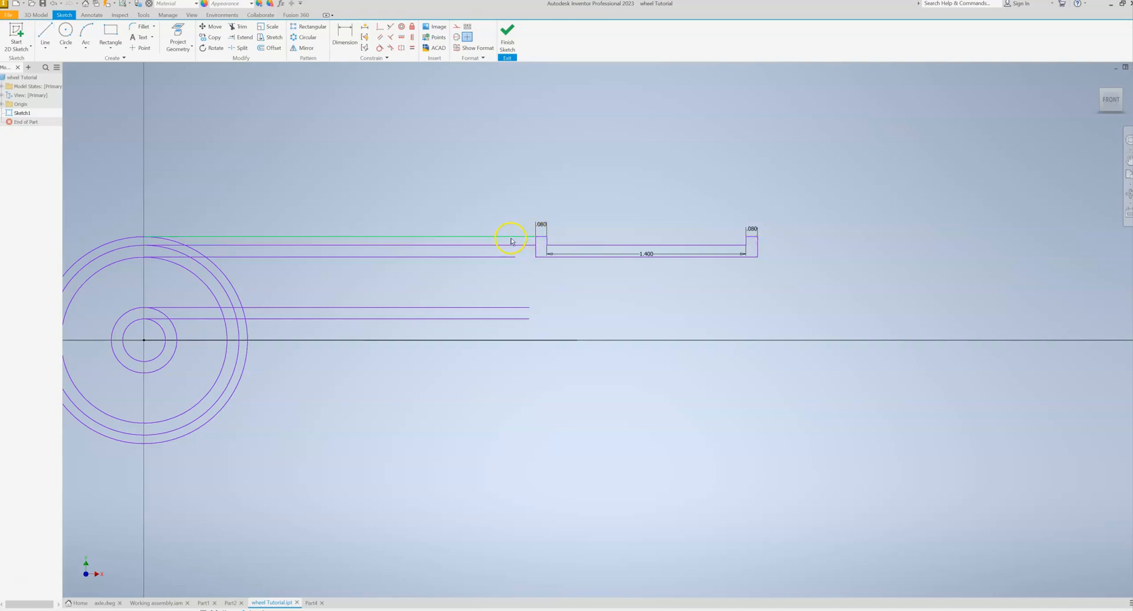
# - Finish the sketch and revolve the closed rim profile 360 degrees about the horizontal line through the circles' centre
pyautogui.click(750, 237)
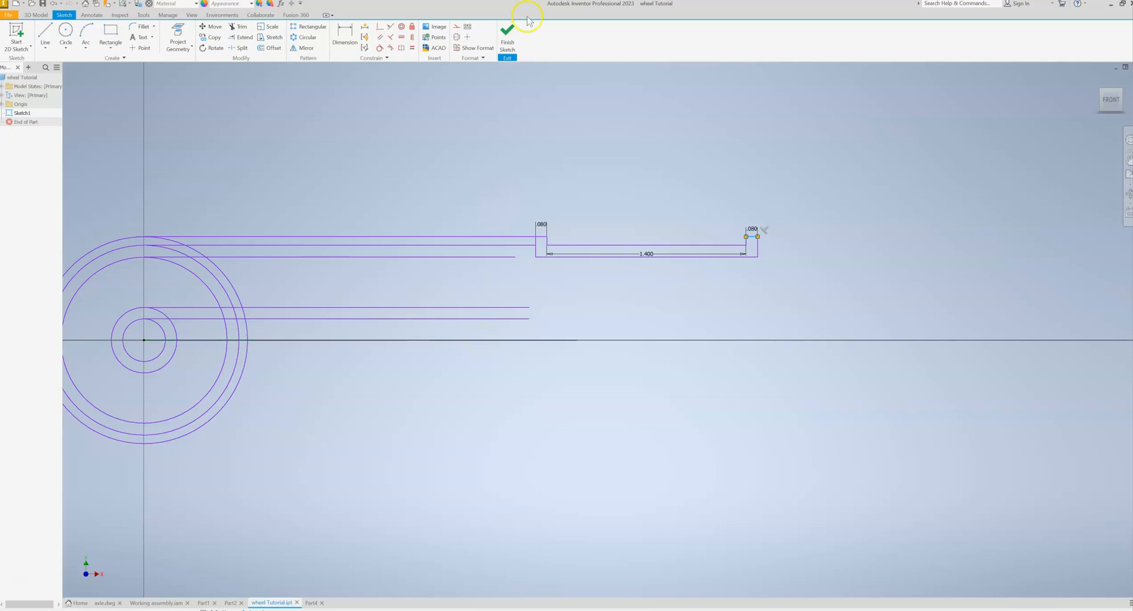
pyautogui.click(507, 37)
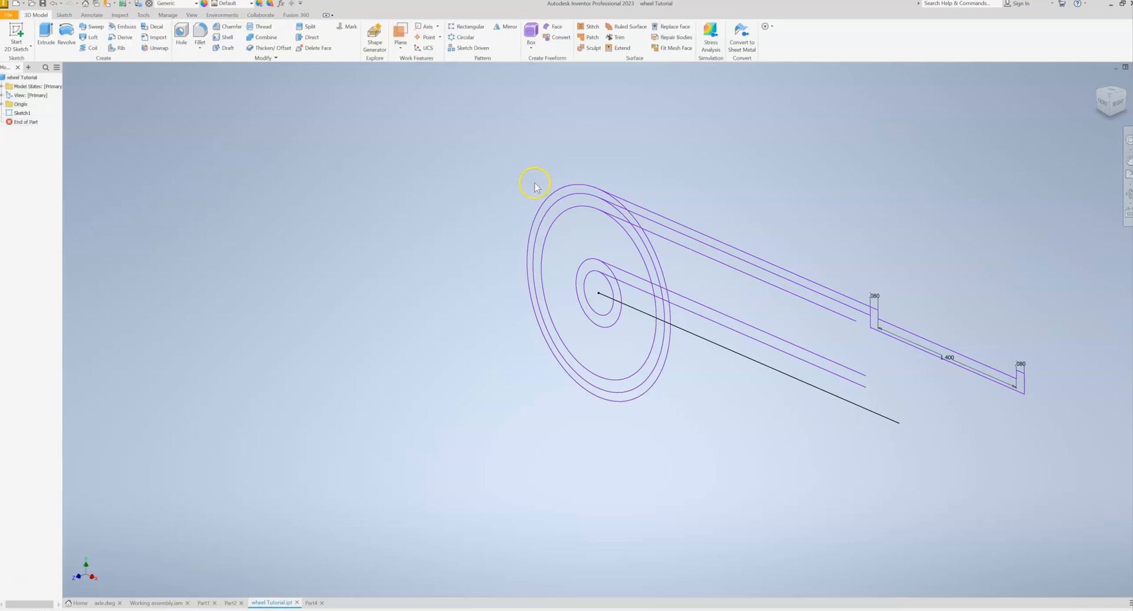
pyautogui.click(63, 35)
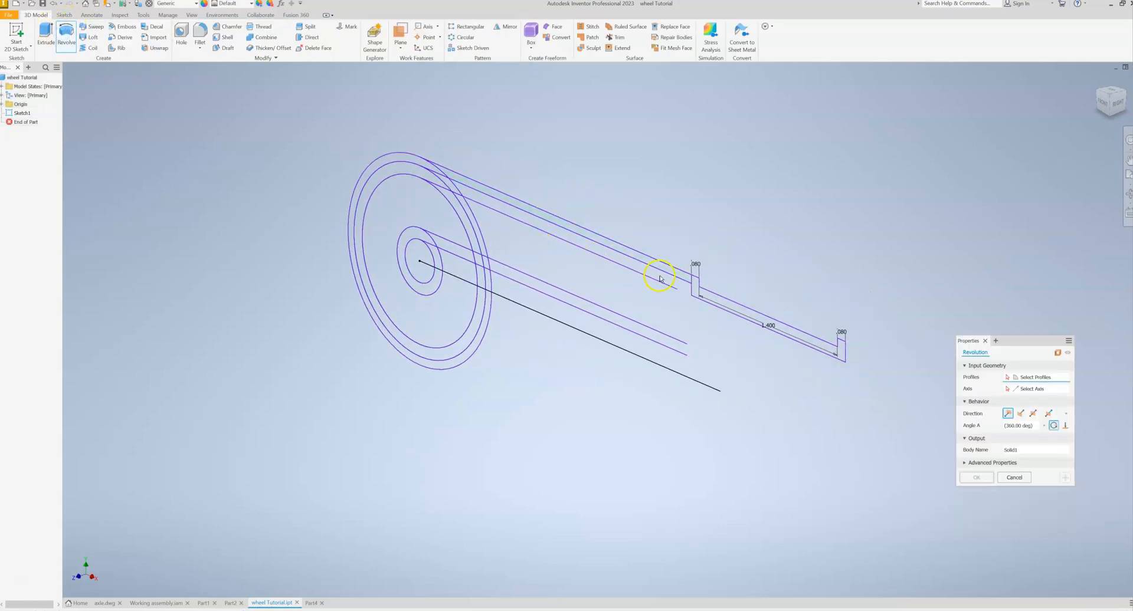
pyautogui.click(727, 306)
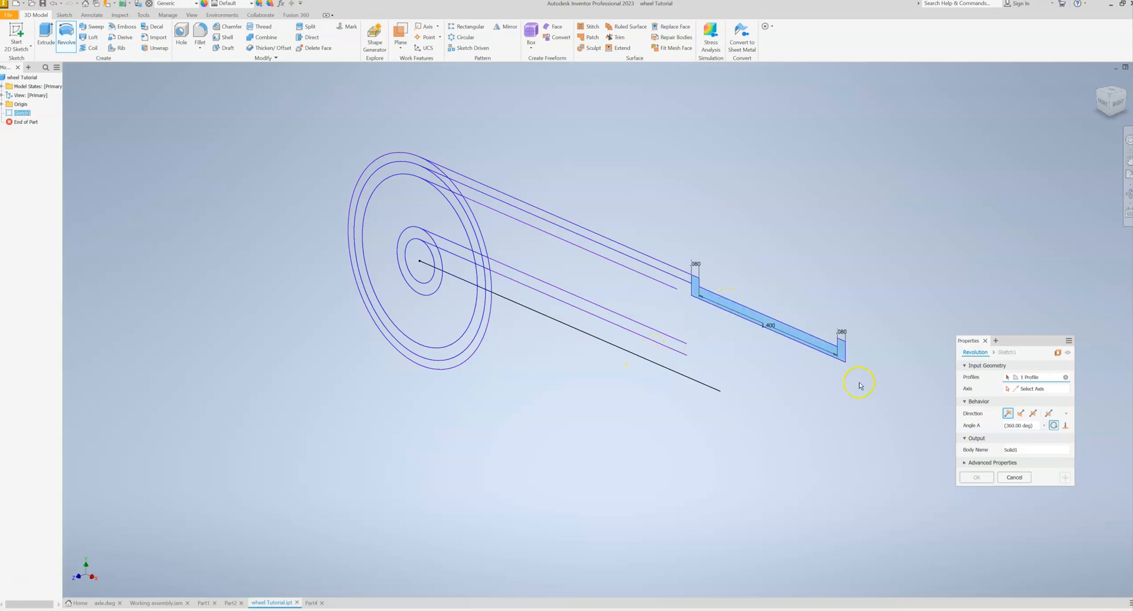
pyautogui.click(1013, 388)
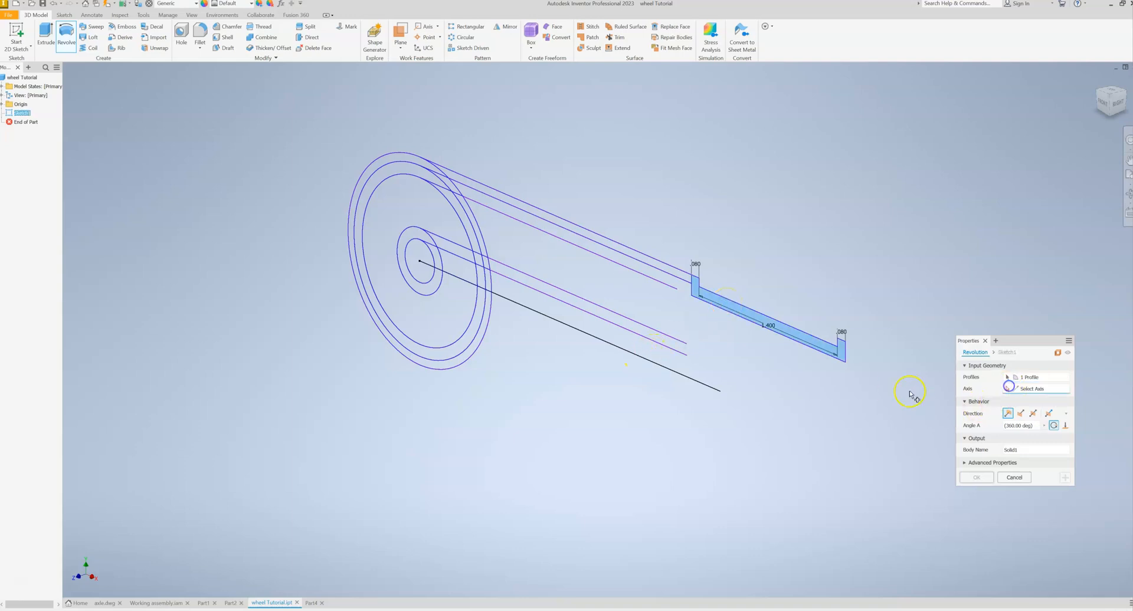
pyautogui.click(642, 363)
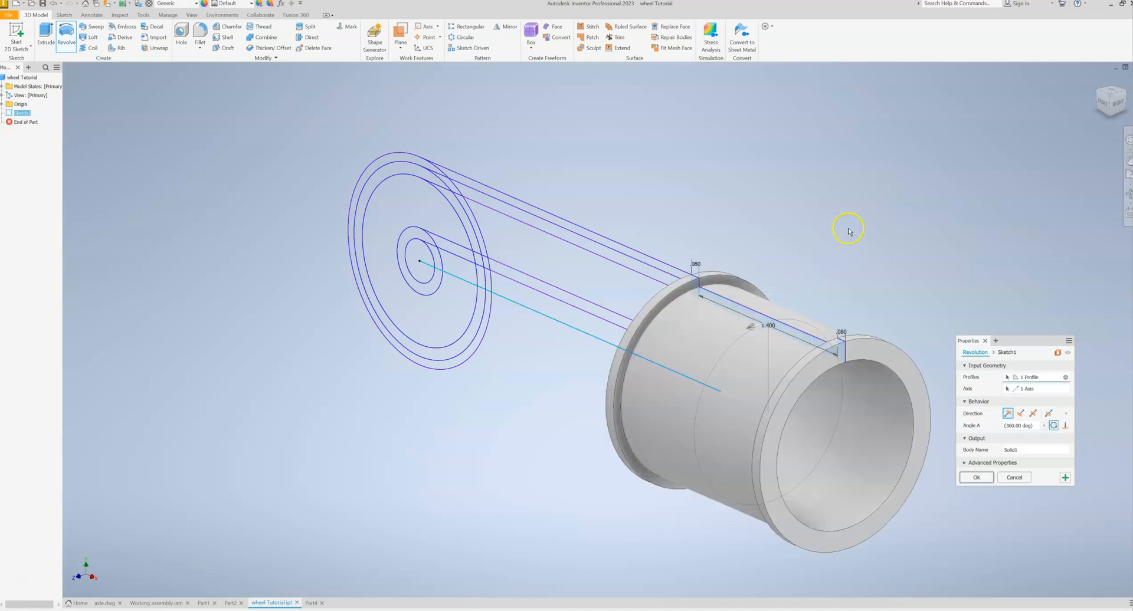
pyautogui.click(980, 477)
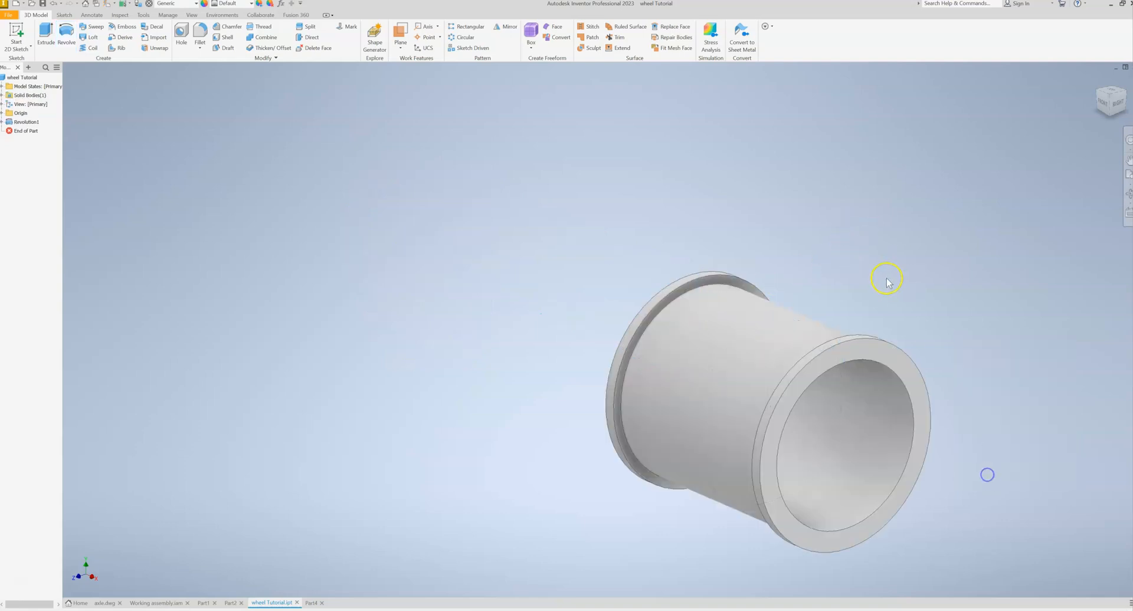
# - Start a sketch on the rim's right end face and draw a 0.5 in diameter circle centred on the wheel's axis
pyautogui.keyDown('shift'); pyautogui.moveTo(925, 281); pyautogui.dragTo(1050, 342, button='middle'); pyautogui.keyUp('shift')
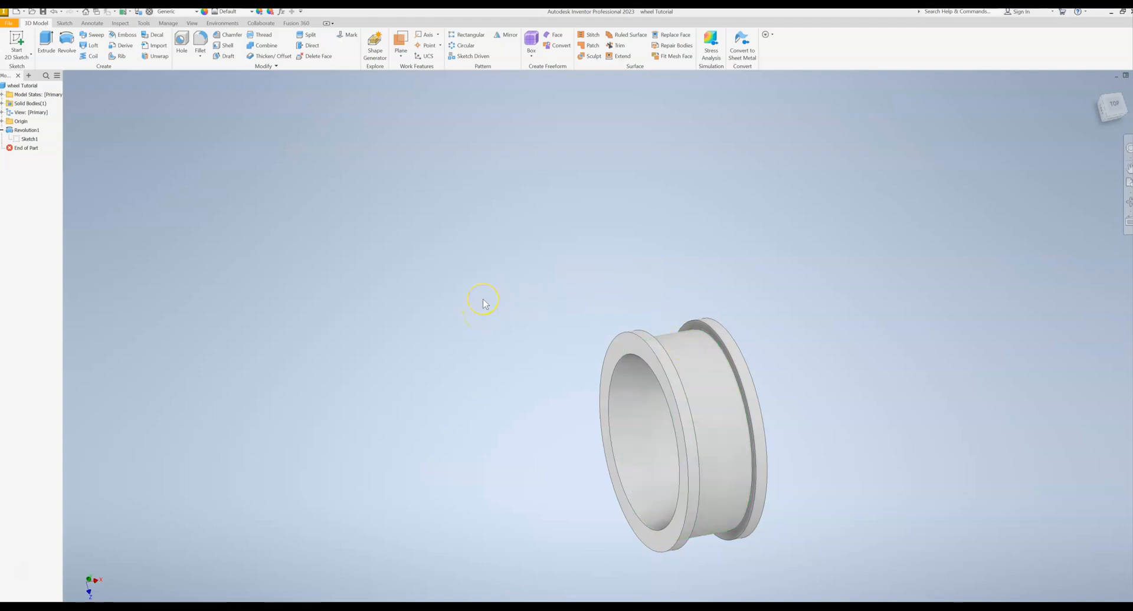
pyautogui.keyDown('shift'); pyautogui.moveTo(760, 280); pyautogui.dragTo(805, 274, button='middle'); pyautogui.keyUp('shift')
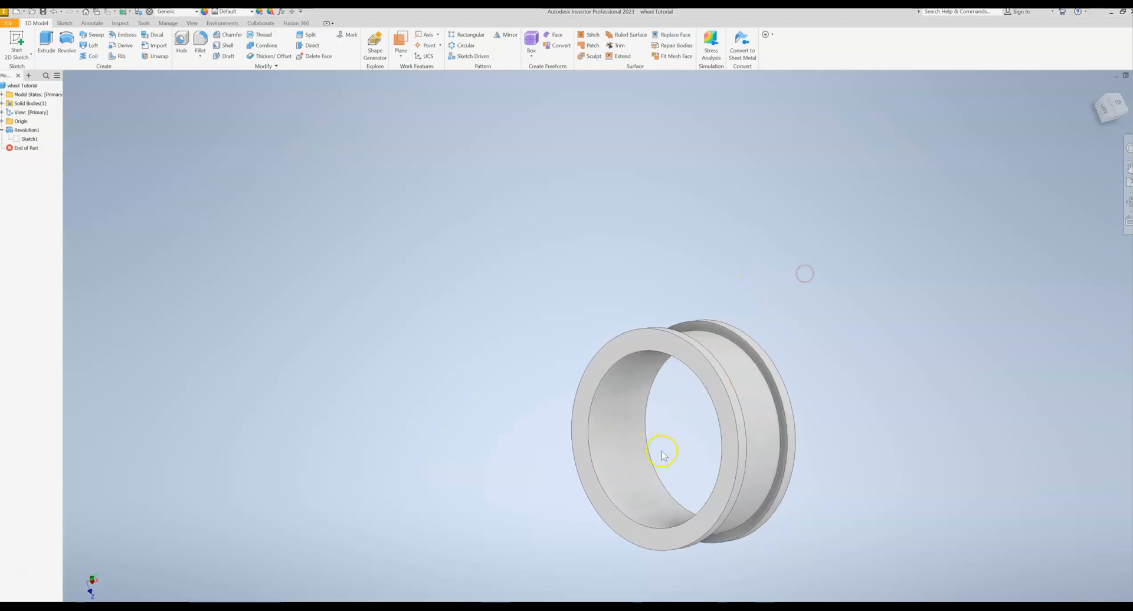
pyautogui.keyDown('shift'); pyautogui.moveTo(922, 354); pyautogui.dragTo(771, 359, button='middle'); pyautogui.keyUp('shift')
pyautogui.click(29, 48)
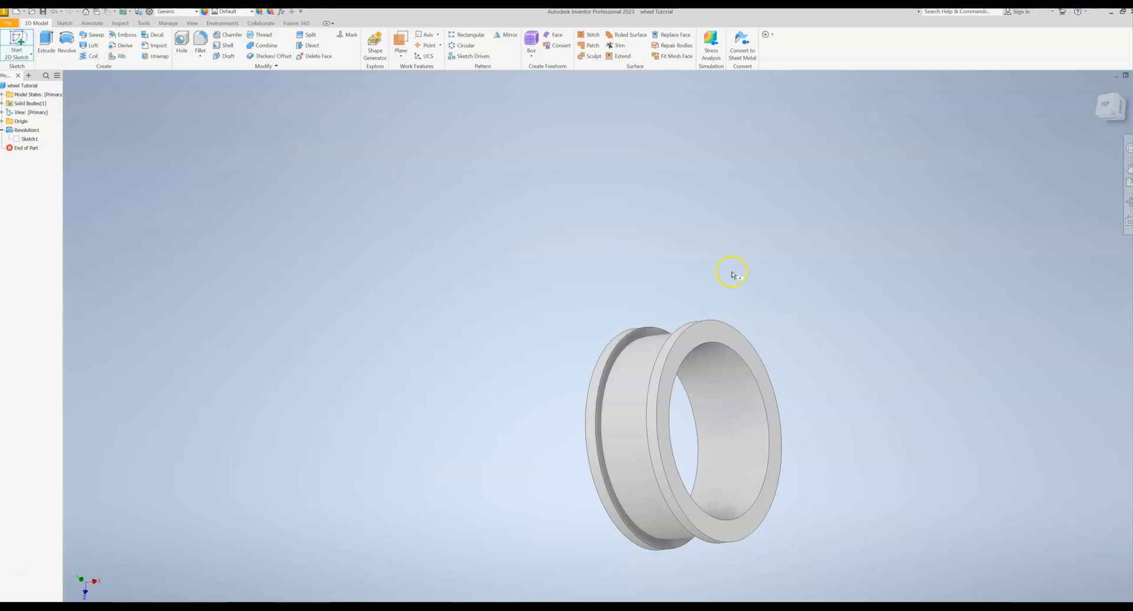
pyautogui.click(728, 341)
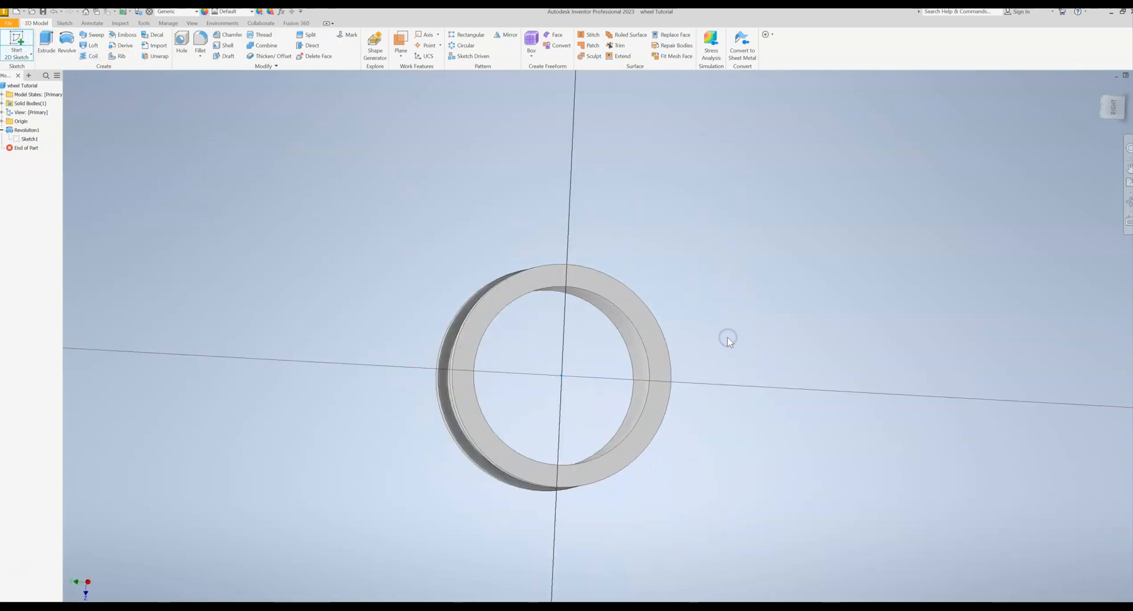
pyautogui.click(69, 39)
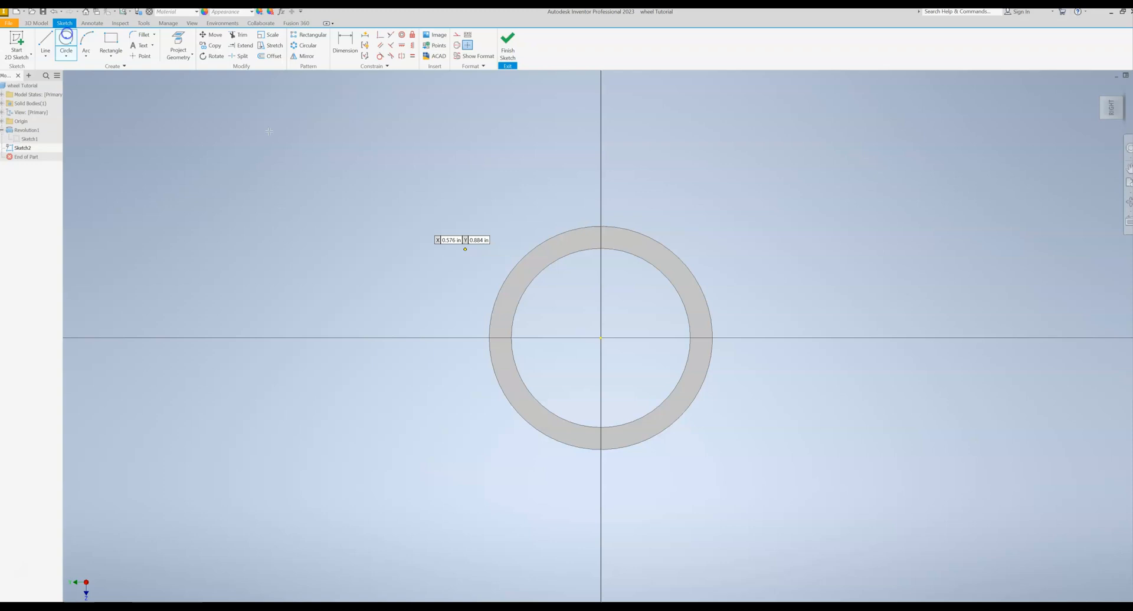
pyautogui.click(599, 339)
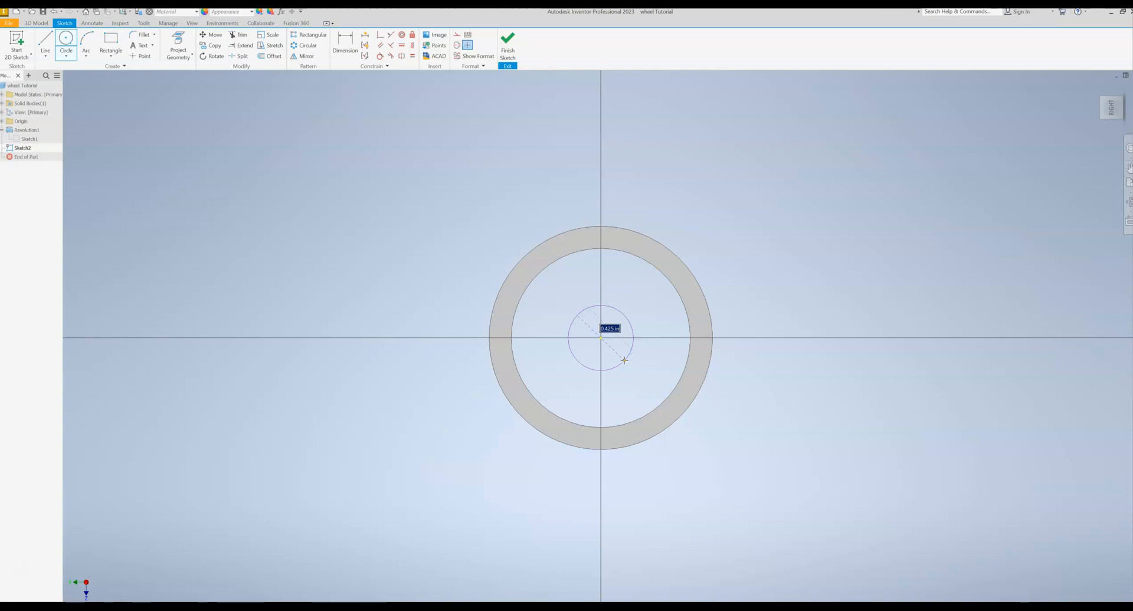
pyautogui.press('BackSpace')
pyautogui.write('.5')
pyautogui.press('Return')
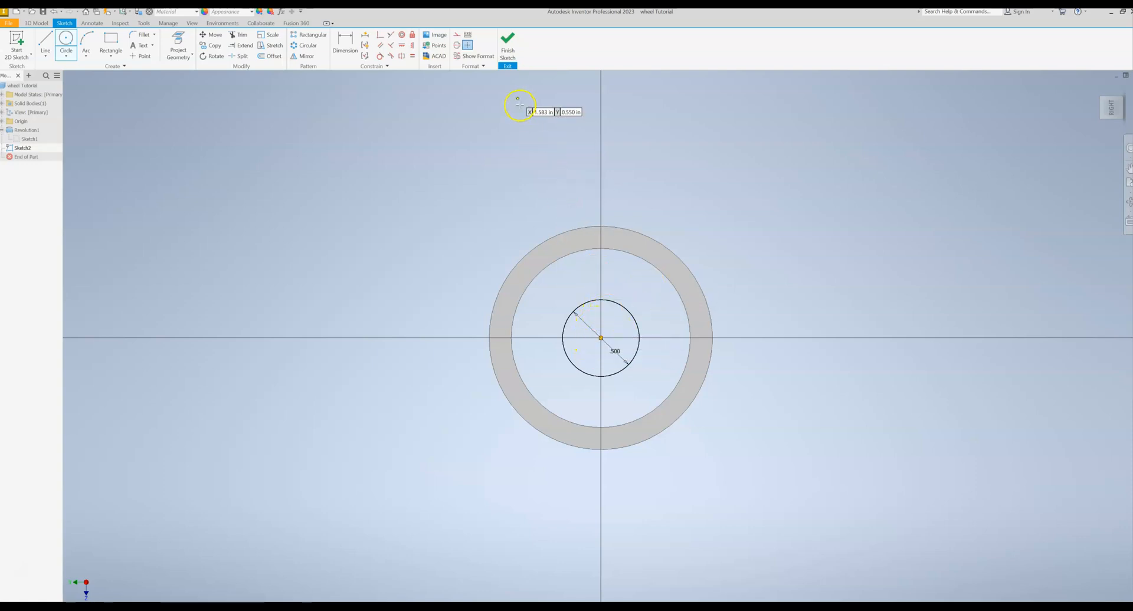
# - Finish the sketch and extrude the circle 0.375 in inward through the rim's opening, with the direction flipped and joined output
pyautogui.click(507, 59)
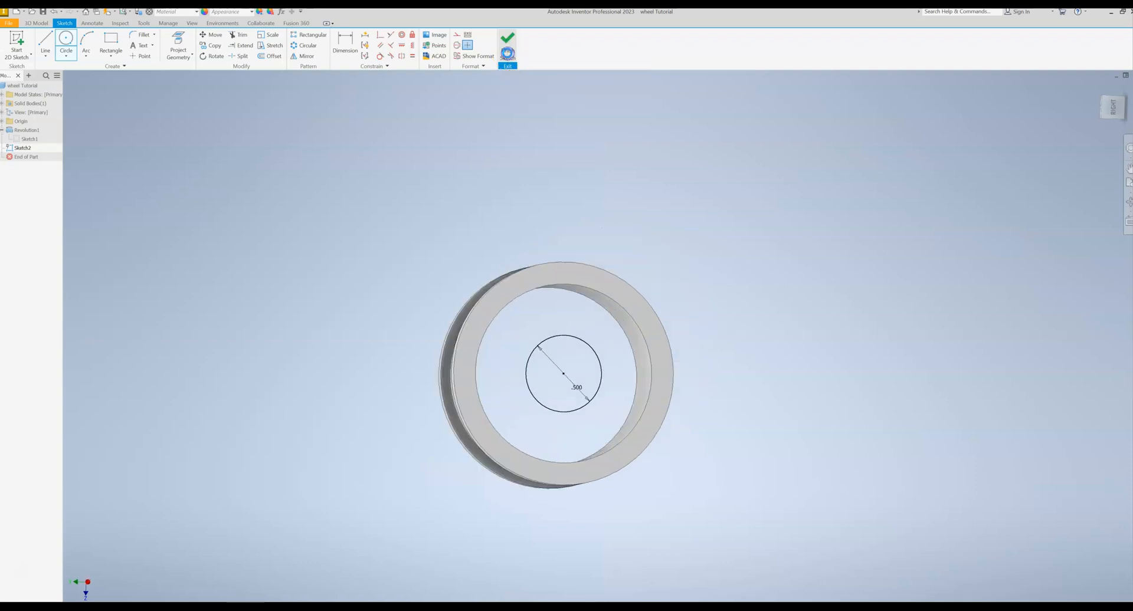
pyautogui.click(46, 44)
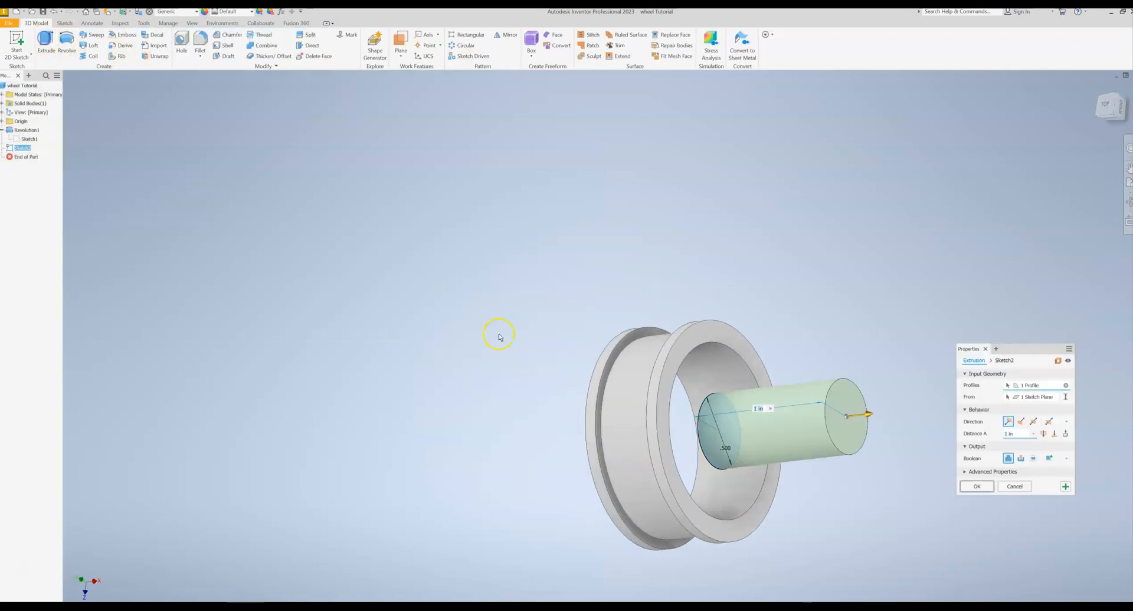
pyautogui.click(1022, 422)
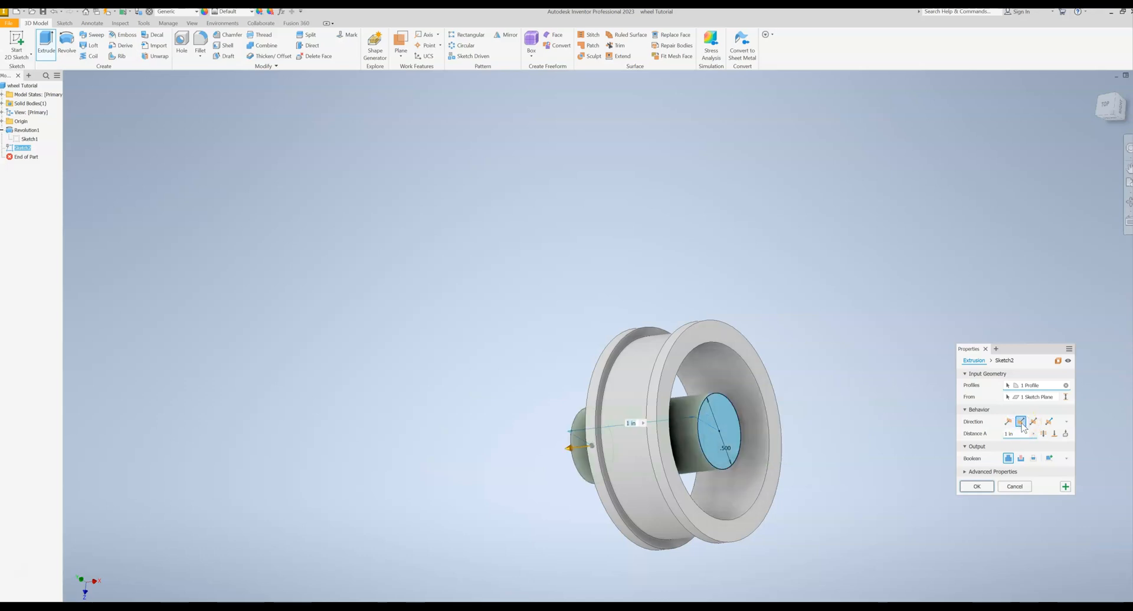
pyautogui.write('.')
pyautogui.write('375')
pyautogui.press('Return')
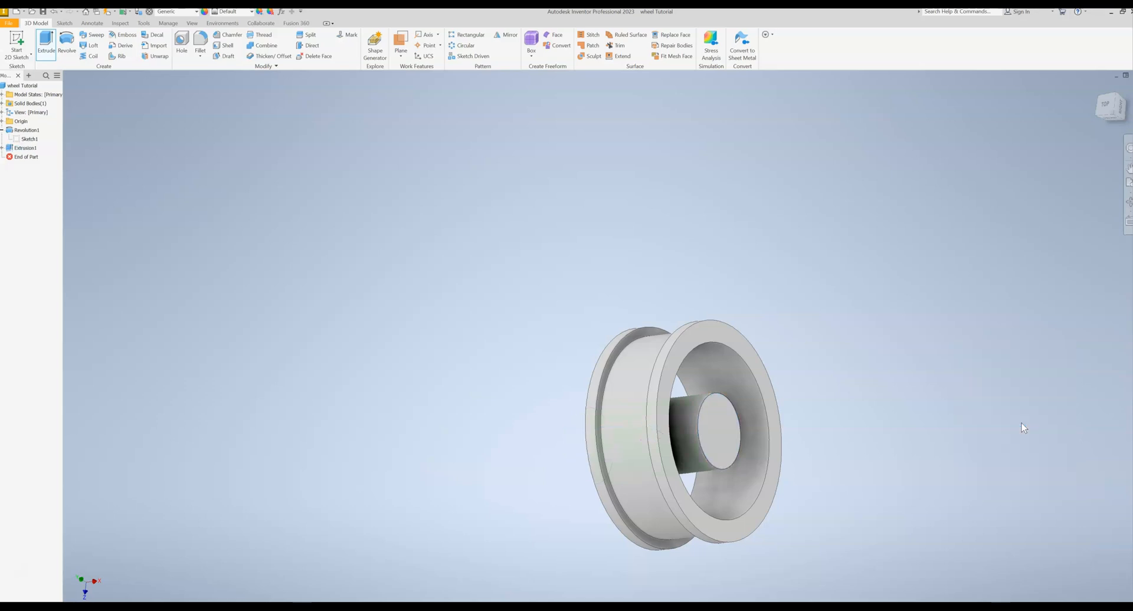
# - Start a new 2D sketch on the XY origin plane, which runs lengthwise through the wheel's axis
pyautogui.moveTo(815, 309)
pyautogui.keyDown('shift'); pyautogui.mouseDown(button='middle')
pyautogui.moveTo(971, 326)
pyautogui.moveTo(881, 327)
pyautogui.moveTo(961, 326)
pyautogui.mouseUp(button='middle'); pyautogui.keyUp('shift')
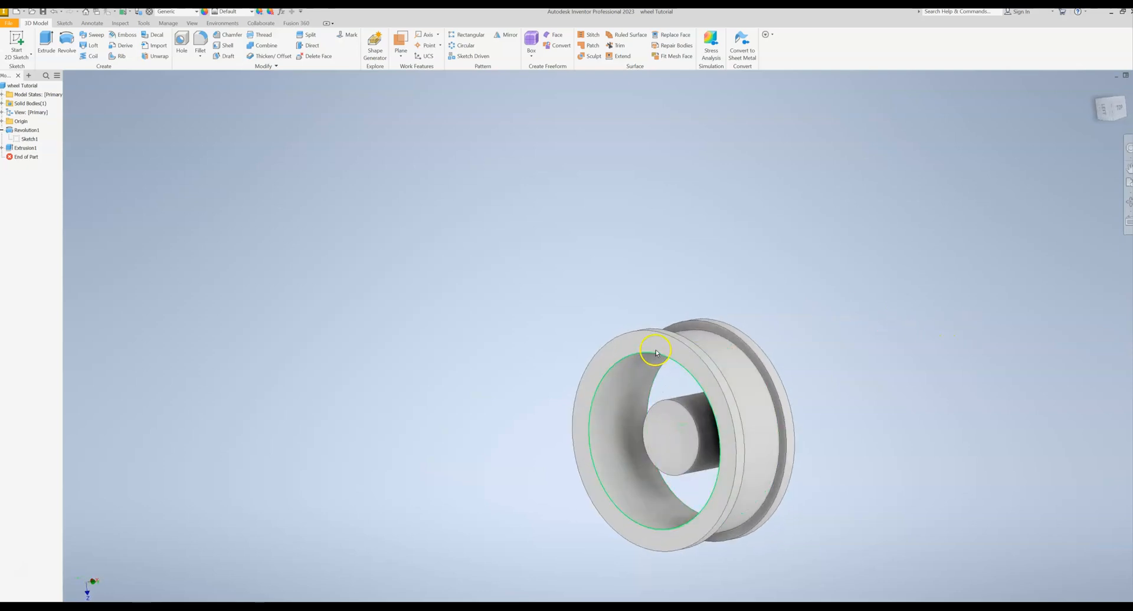
pyautogui.moveTo(751, 281)
pyautogui.keyDown('shift'); pyautogui.mouseDown(button='middle')
pyautogui.moveTo(794, 278)
pyautogui.moveTo(747, 282)
pyautogui.mouseUp(button='middle'); pyautogui.keyUp('shift')
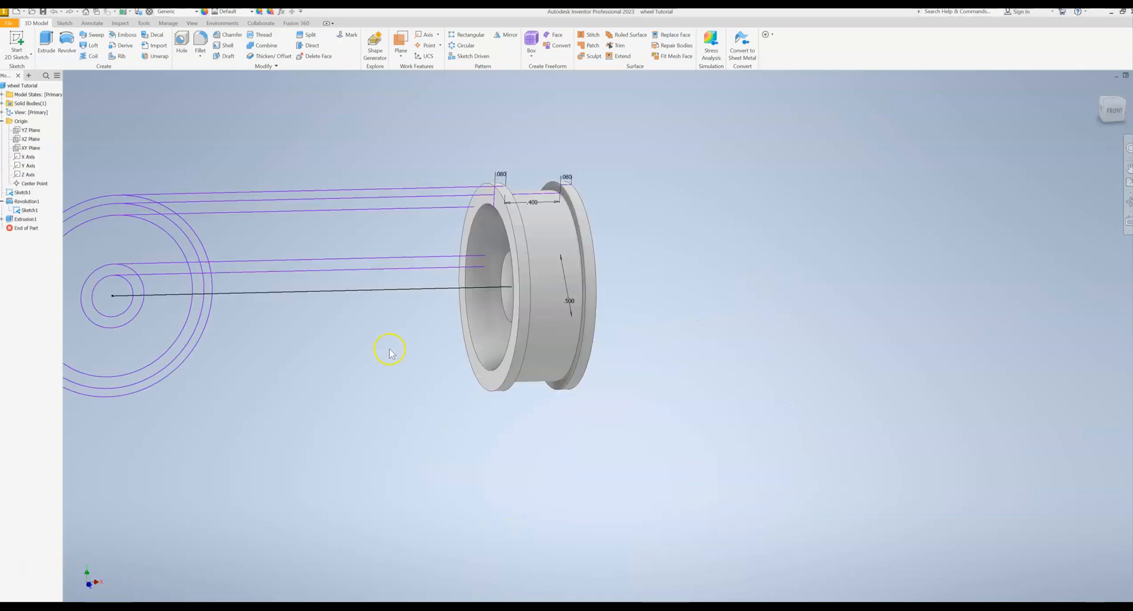
pyautogui.keyDown('shift'); pyautogui.moveTo(390, 352); pyautogui.dragTo(408, 352, button='middle'); pyautogui.keyUp('shift')
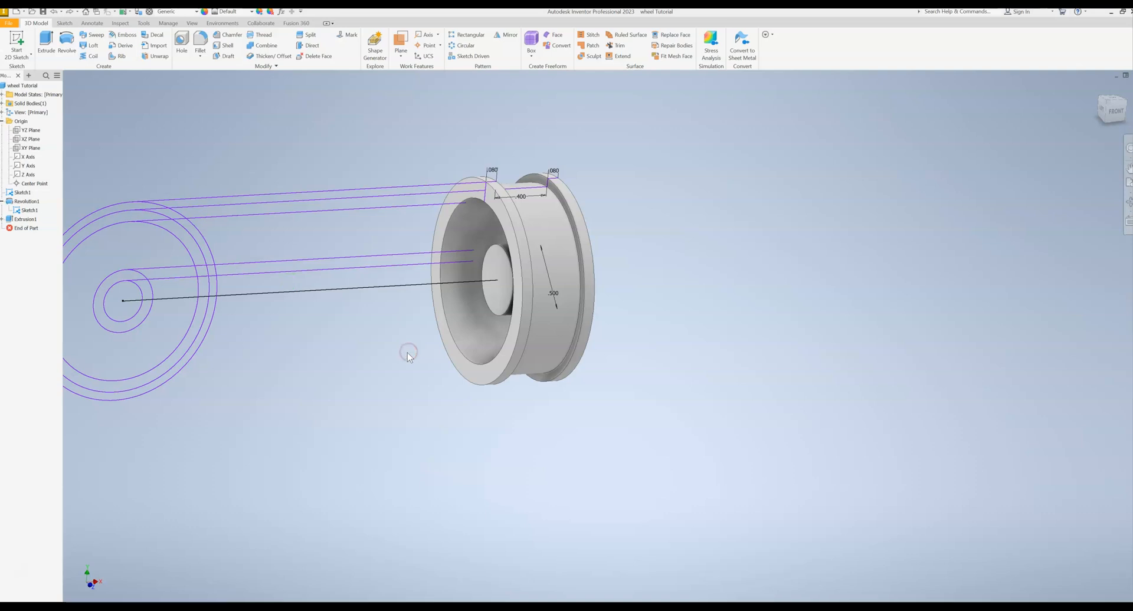
pyautogui.click(291, 123)
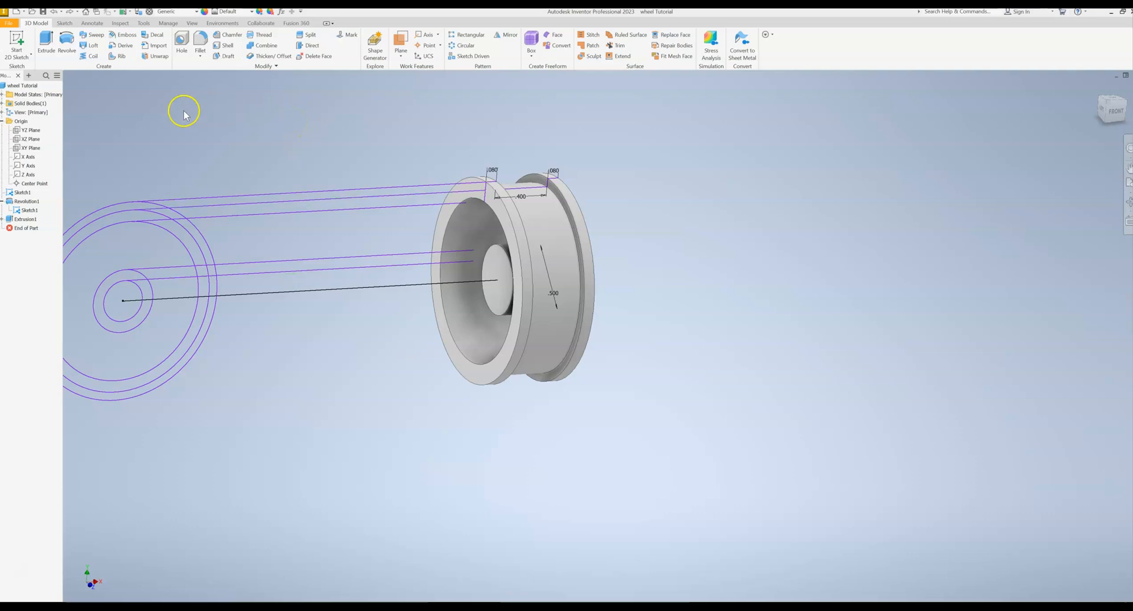
pyautogui.click(2, 121)
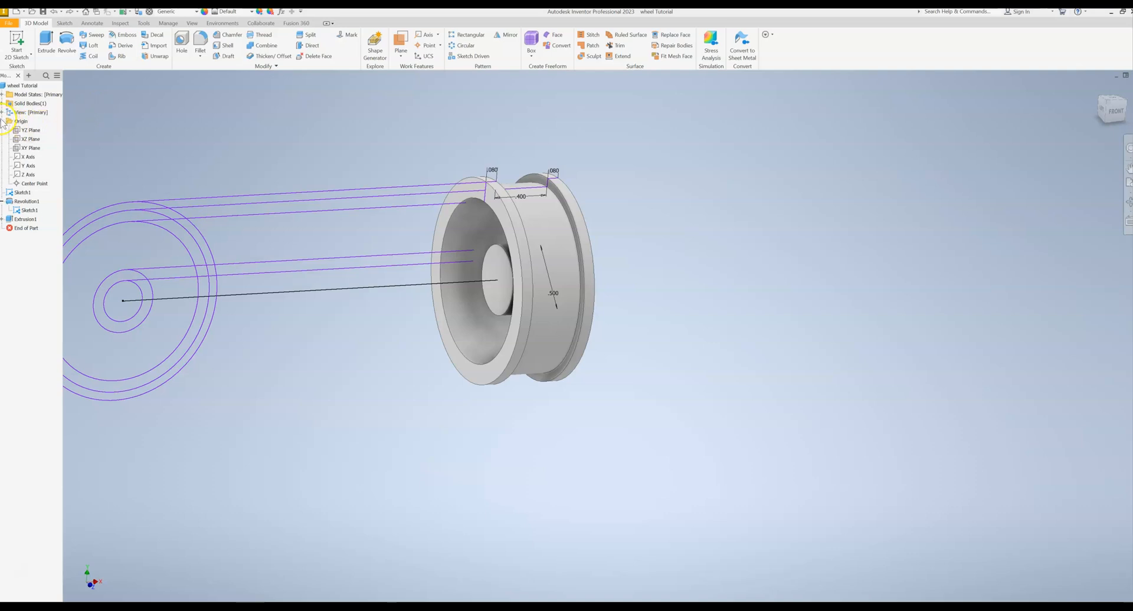
pyautogui.click(2, 121)
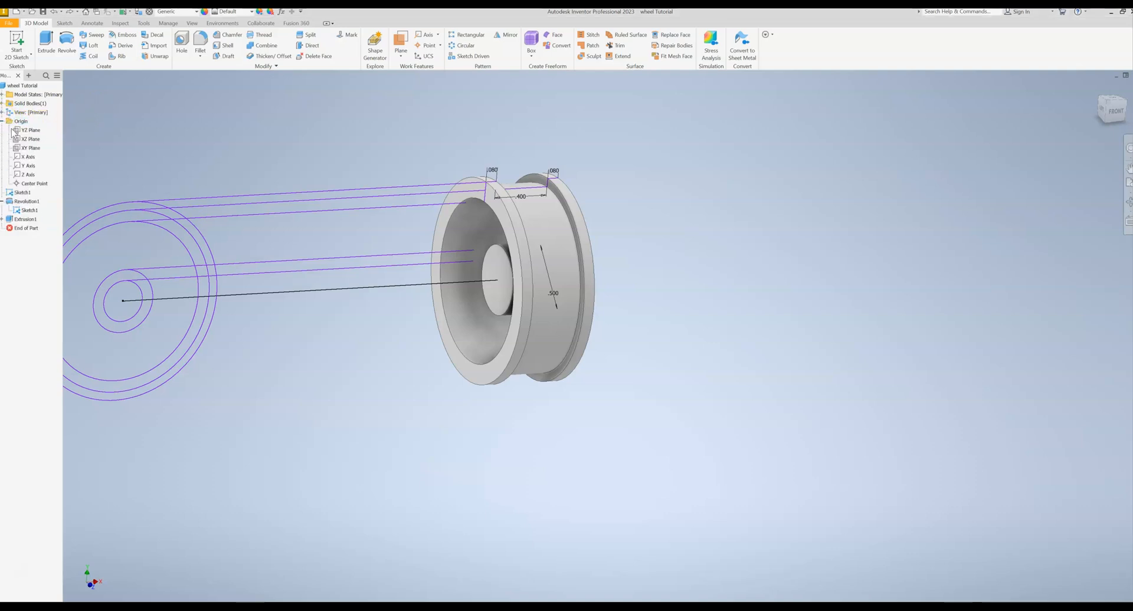
pyautogui.click(31, 150)
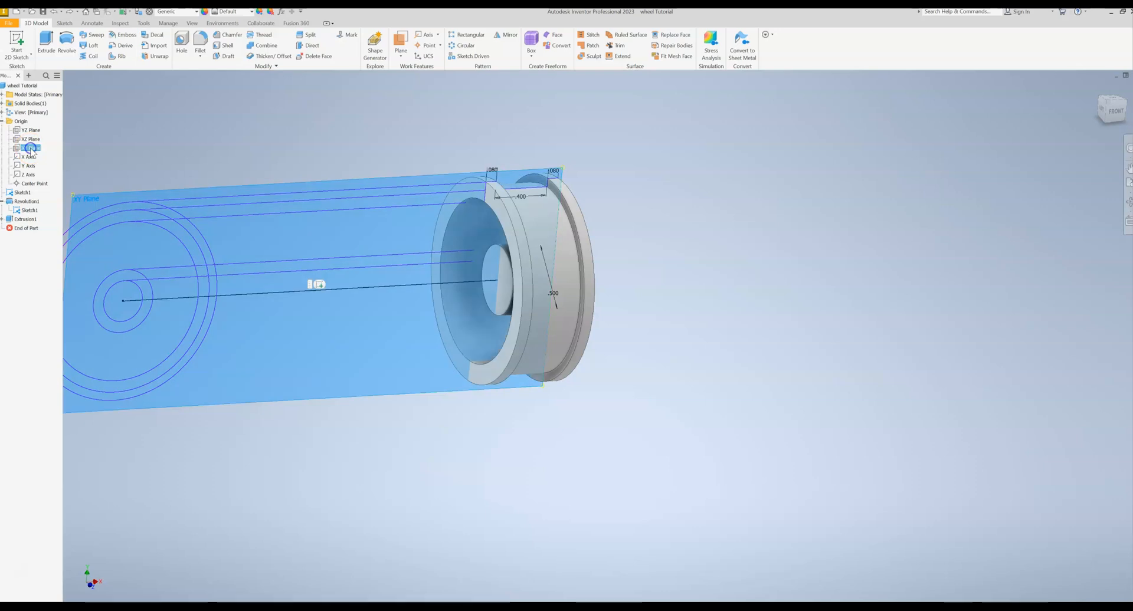
pyautogui.click(17, 46)
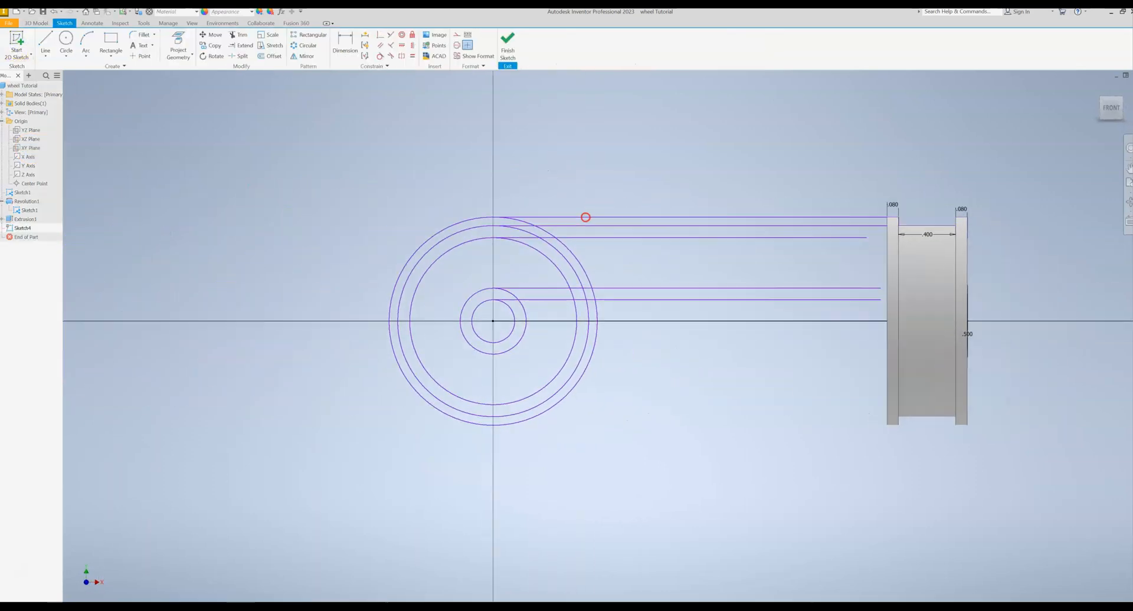
# - Slice the model graphics at the sketch plane and face the exposed rim and hub section from the front
pyautogui.keyDown('shift'); pyautogui.moveTo(776, 236); pyautogui.dragTo(821, 250, button='middle'); pyautogui.keyUp('shift')
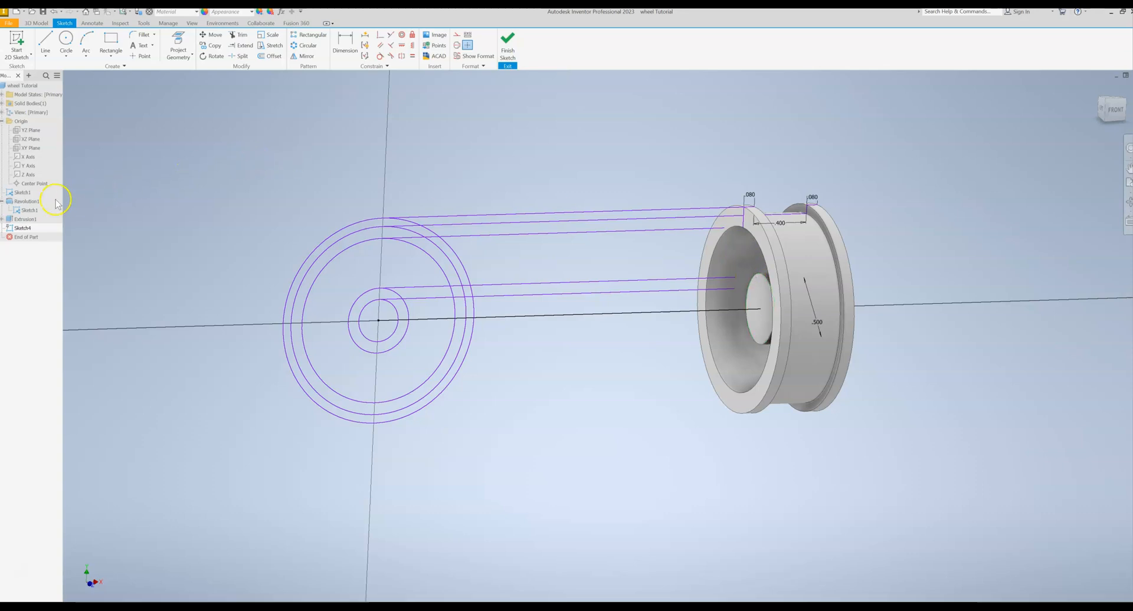
pyautogui.rightClick(11, 203)
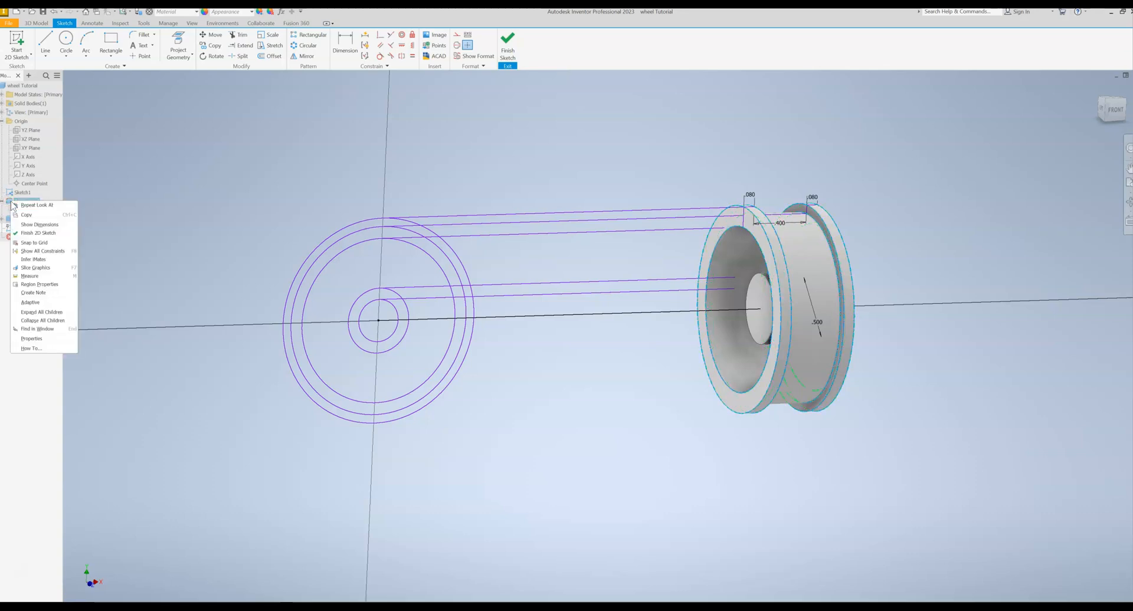
pyautogui.click(30, 268)
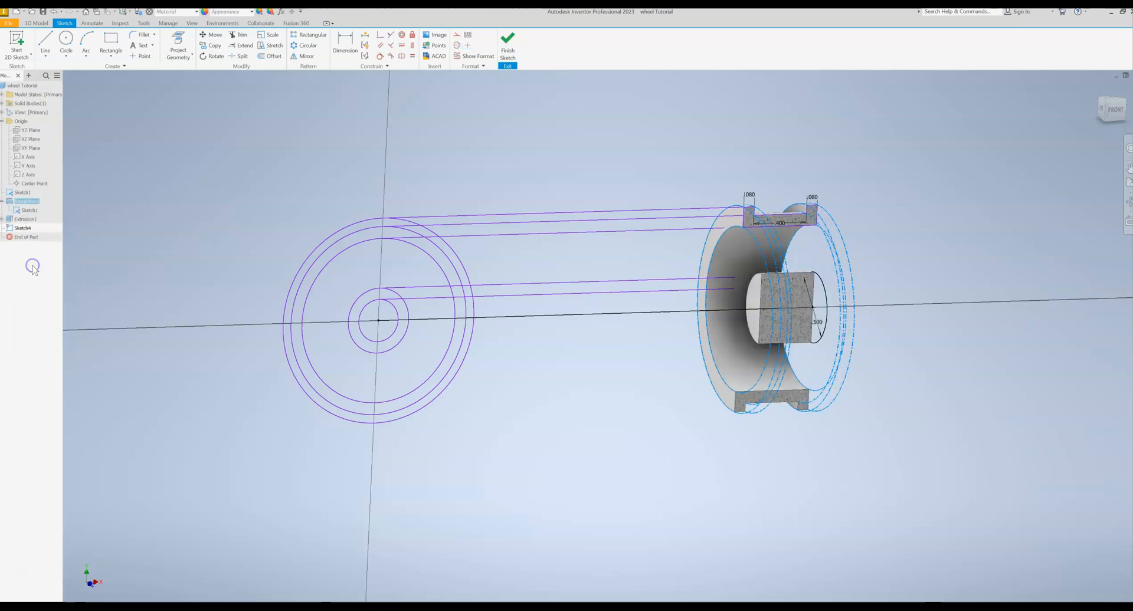
pyautogui.click(1114, 109)
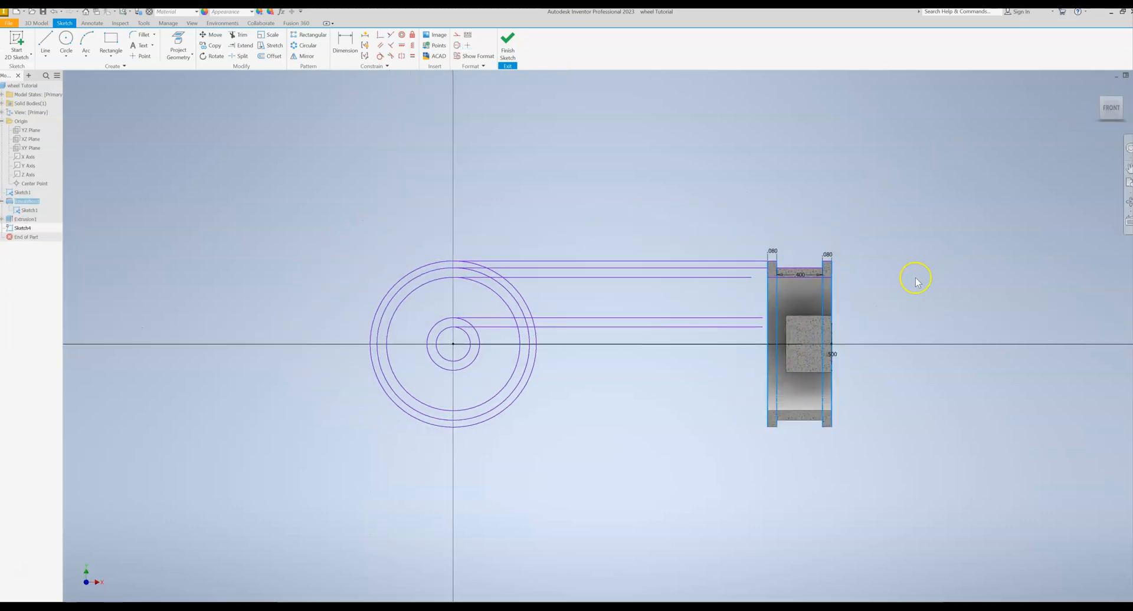
pyautogui.scroll(5, 915, 283)
pyautogui.scroll(-5, 864, 291)
pyautogui.scroll(3, 830, 241)
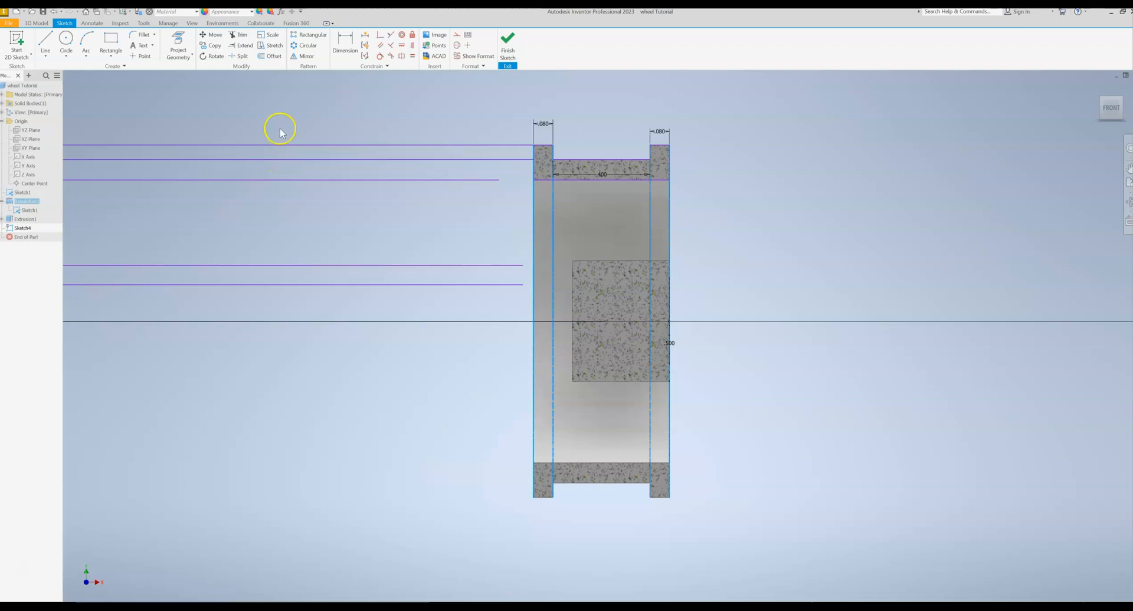
pyautogui.click(51, 56)
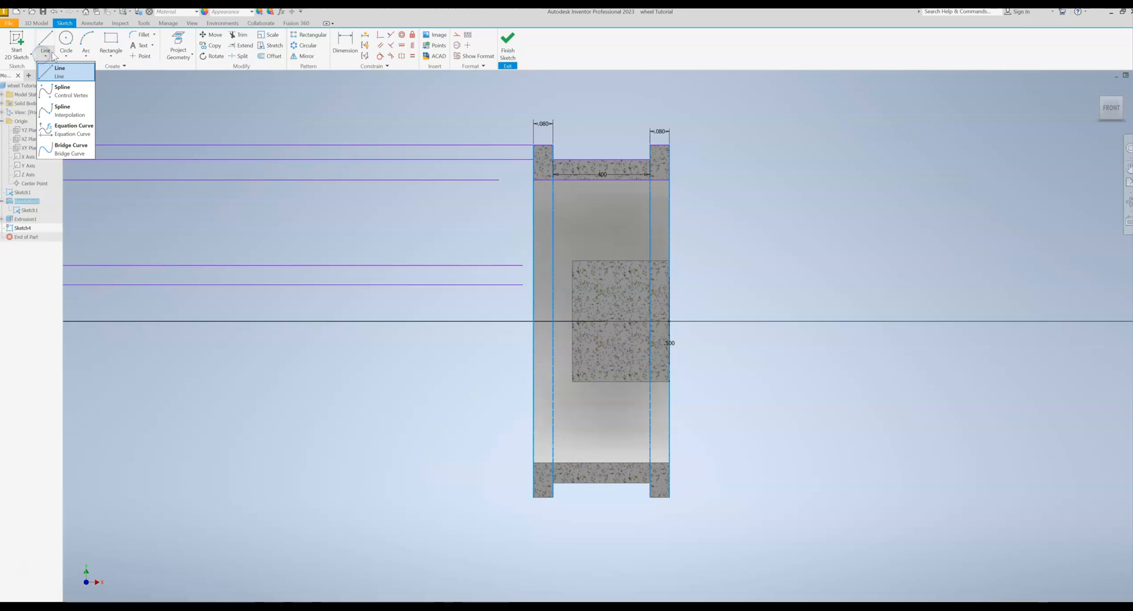
pyautogui.click(54, 88)
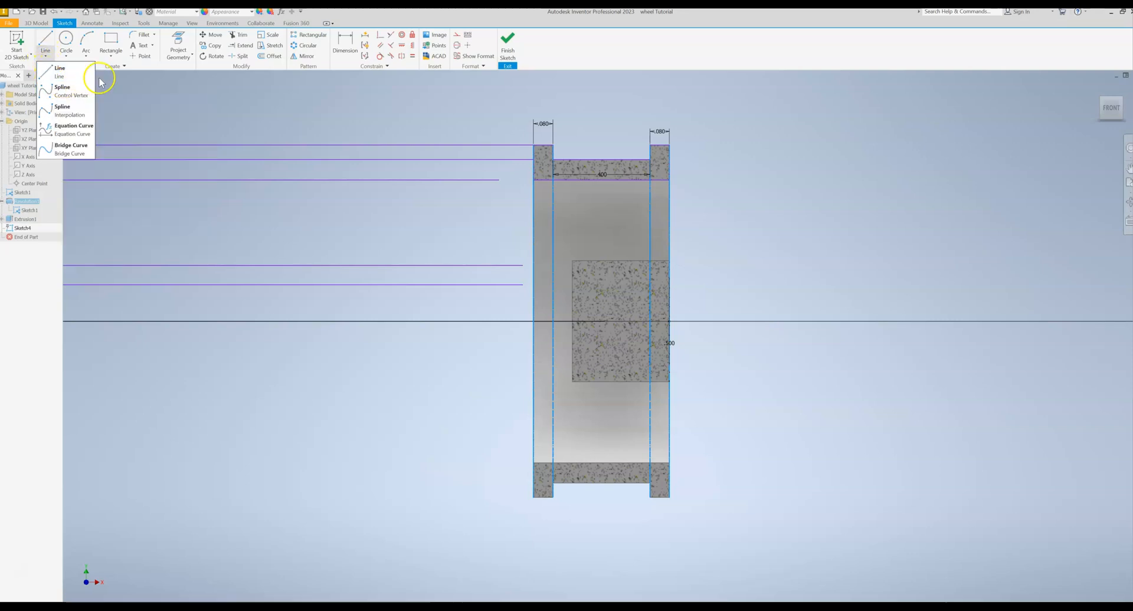
pyautogui.click(156, 111)
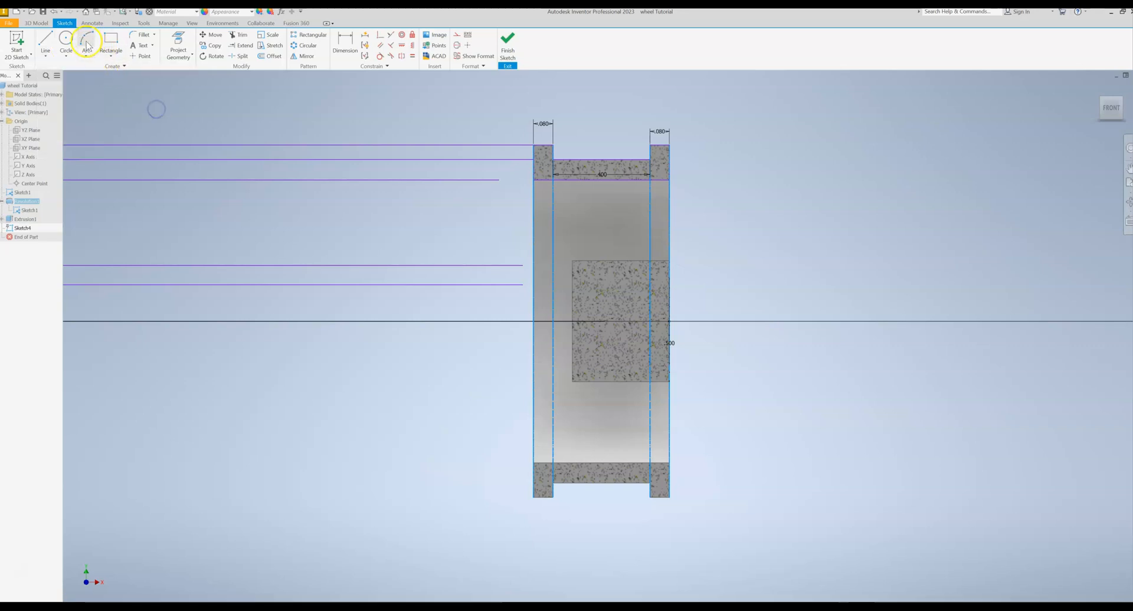
# - Draw a three-point arc of about 0.333 in radius from the rim's inner-left corner to just inside the hub's left face, bulging outward to the left
pyautogui.click(87, 42)
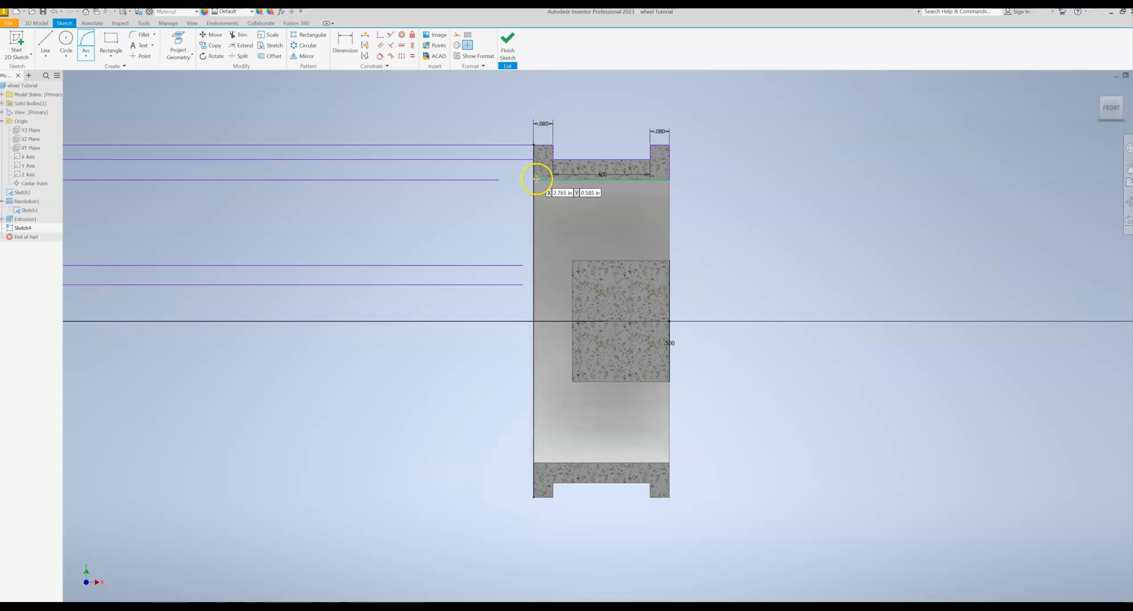
pyautogui.scroll(5, 533, 182)
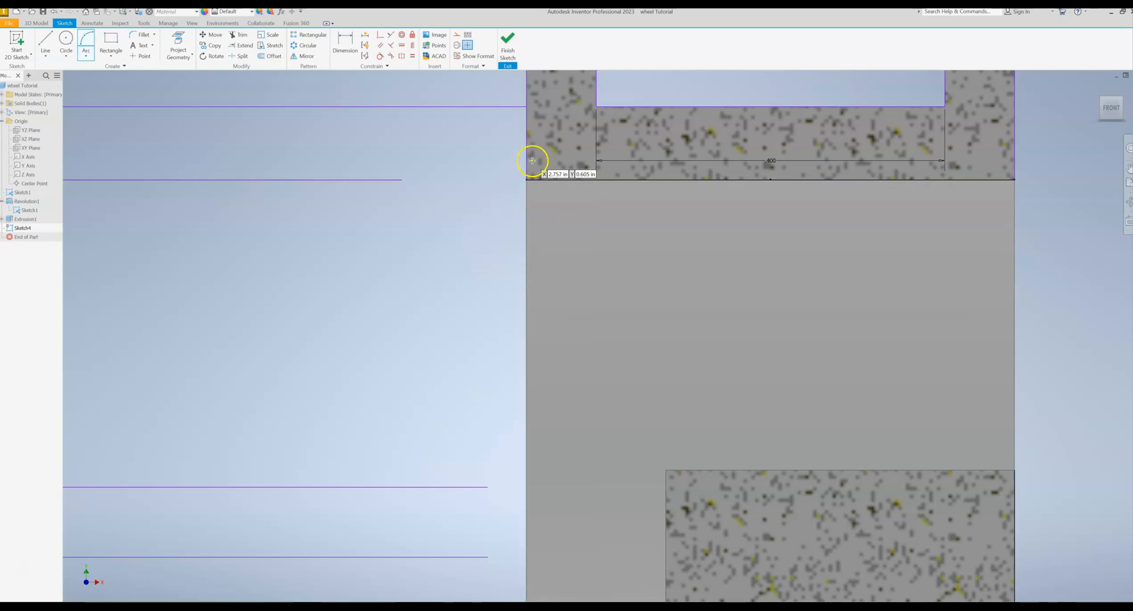
pyautogui.scroll(-2, 532, 161)
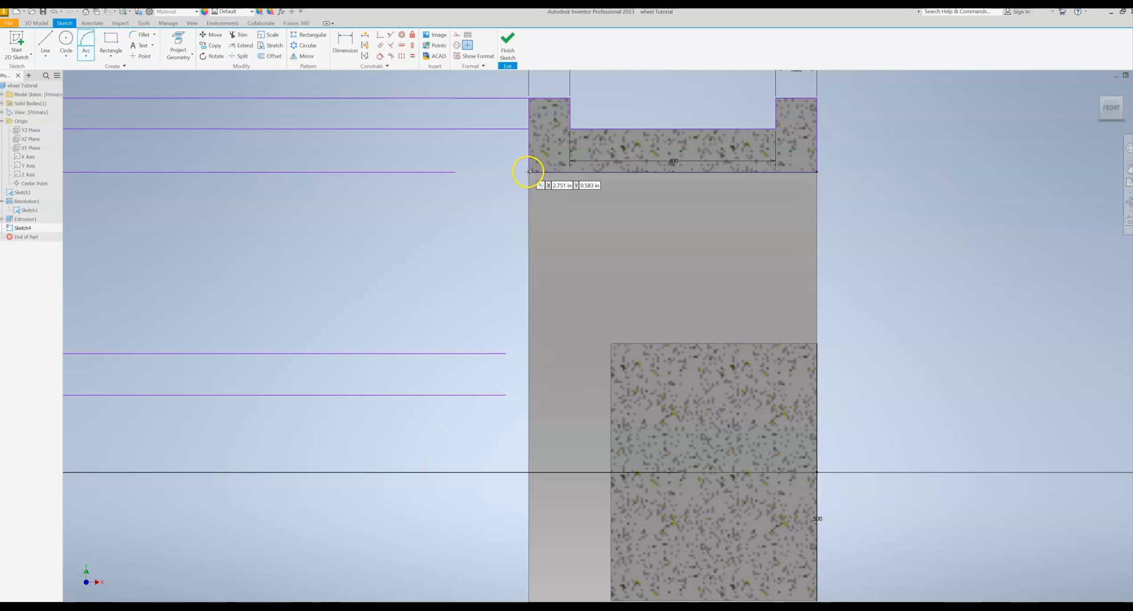
pyautogui.click(528, 172)
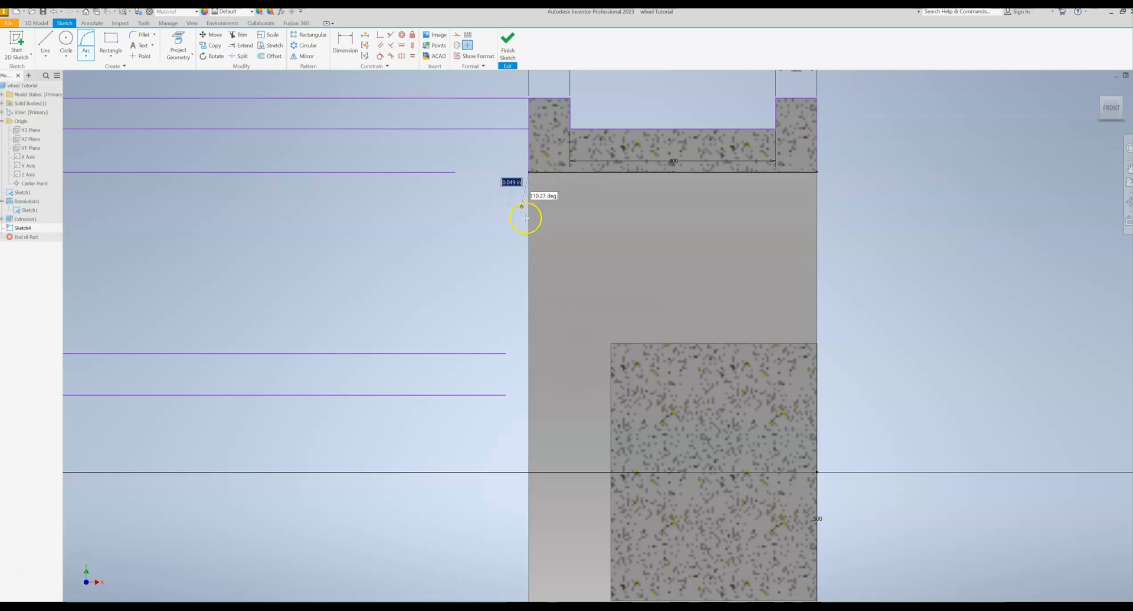
pyautogui.scroll(-2, 536, 158)
pyautogui.keyDown('shift'); pyautogui.moveTo(553, 172); pyautogui.dragTo(571, 180, button='middle'); pyautogui.keyUp('shift')
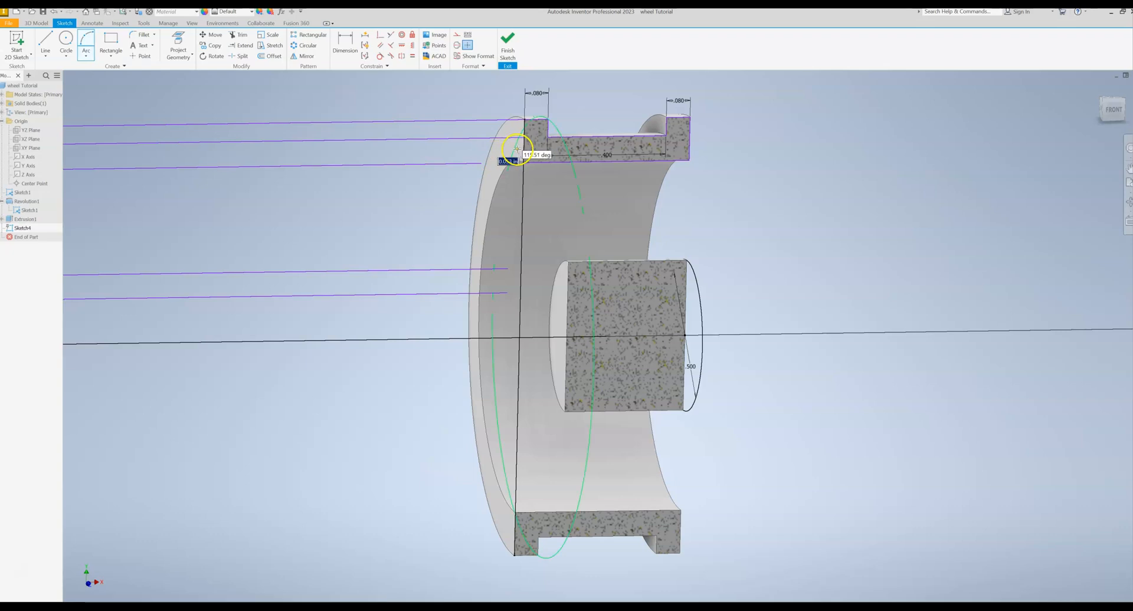
pyautogui.click(1111, 109)
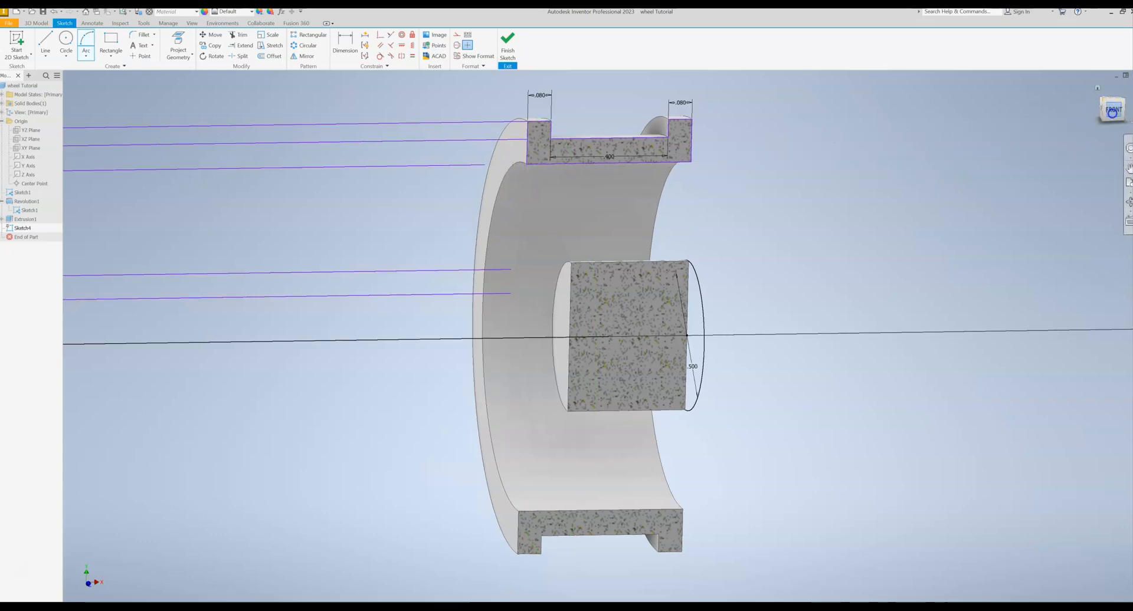
pyautogui.scroll(10, 807, 229)
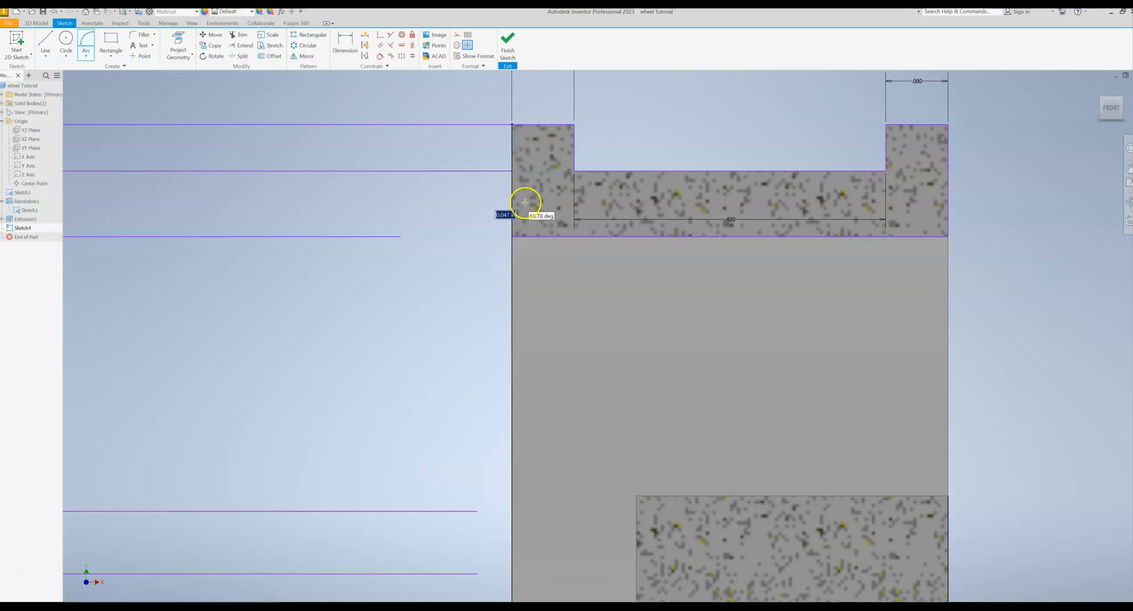
pyautogui.scroll(-5, 522, 192)
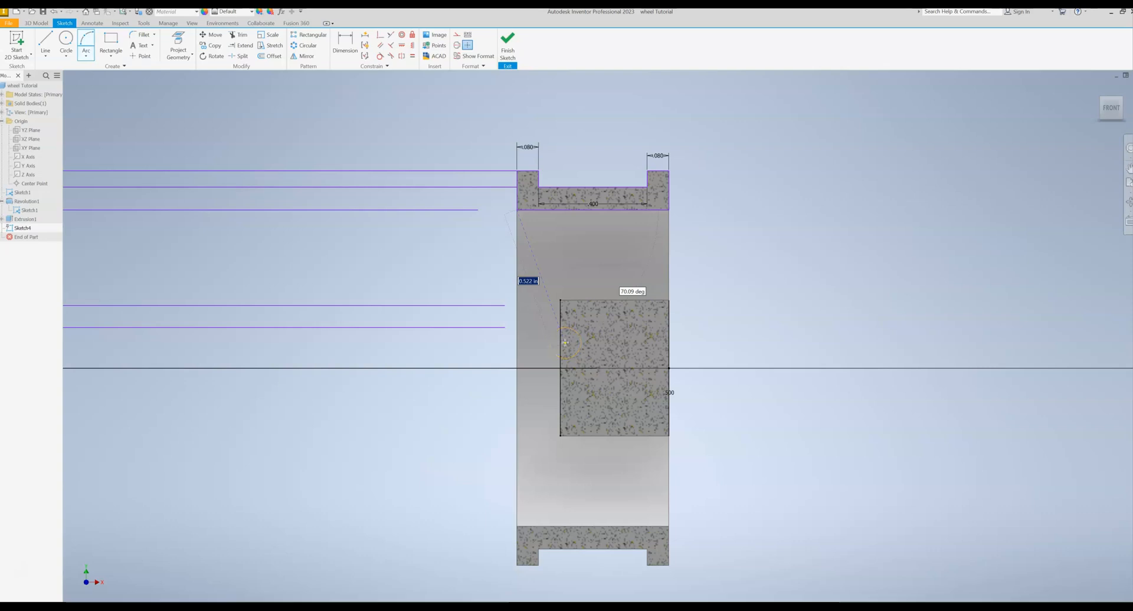
pyautogui.moveTo(565, 342)
pyautogui.keyDown('shift'); pyautogui.mouseDown(button='middle')
pyautogui.moveTo(119, 351)
pyautogui.moveTo(567, 348)
pyautogui.mouseUp(button='middle'); pyautogui.keyUp('shift')
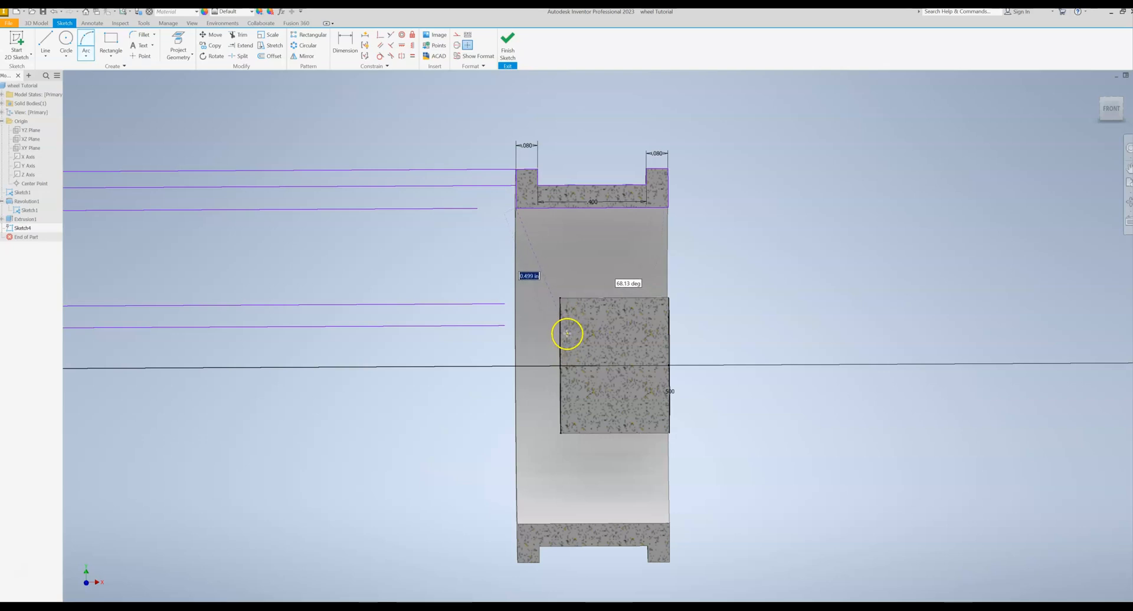
pyautogui.click(566, 335)
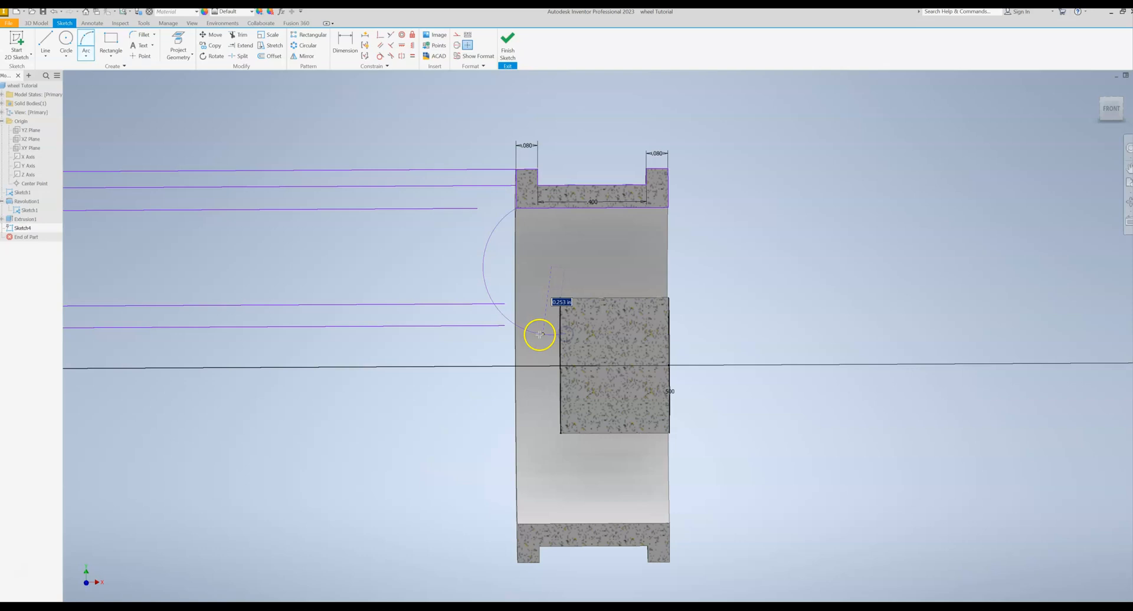
pyautogui.click(516, 290)
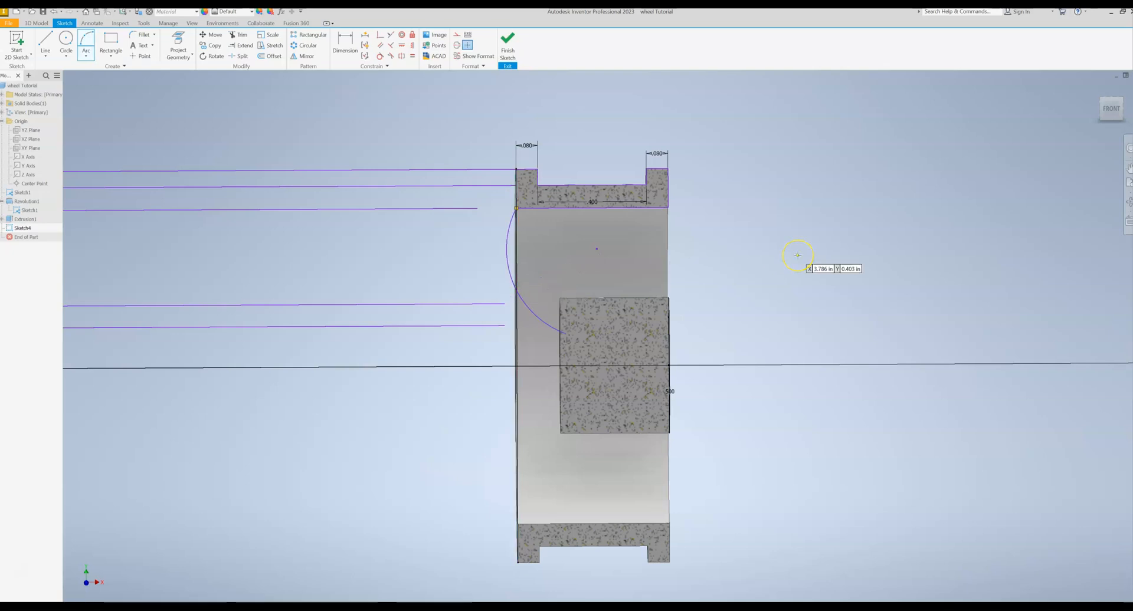
# - Draw a second, inner three-point arc of about 0.26 in radius from the rim's inner edge into the hub, just above the first arc's end
pyautogui.click(532, 208)
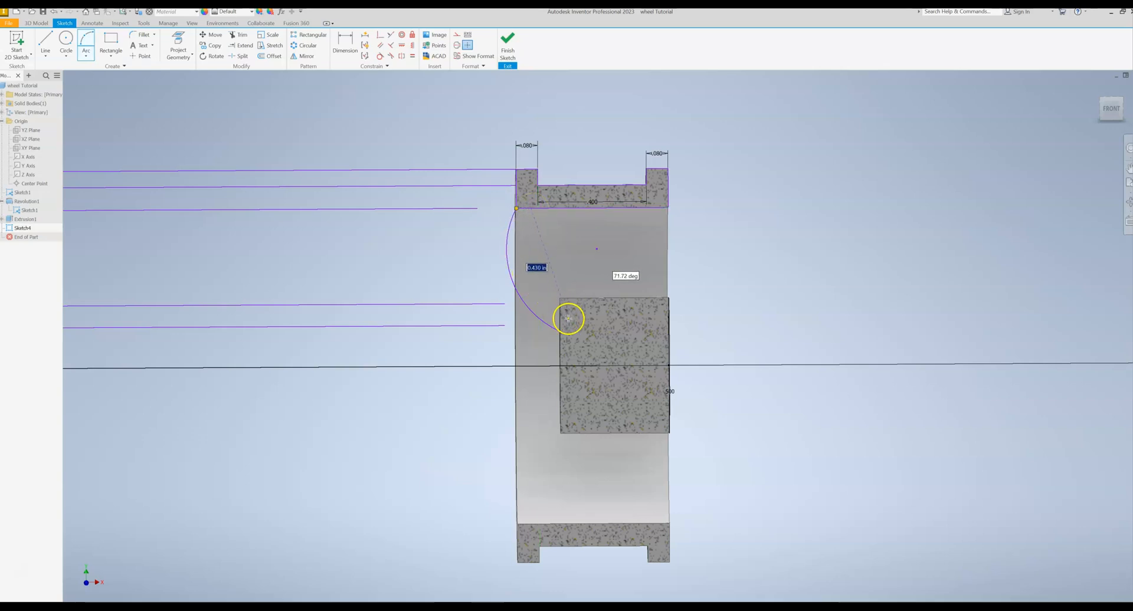
pyautogui.click(528, 274)
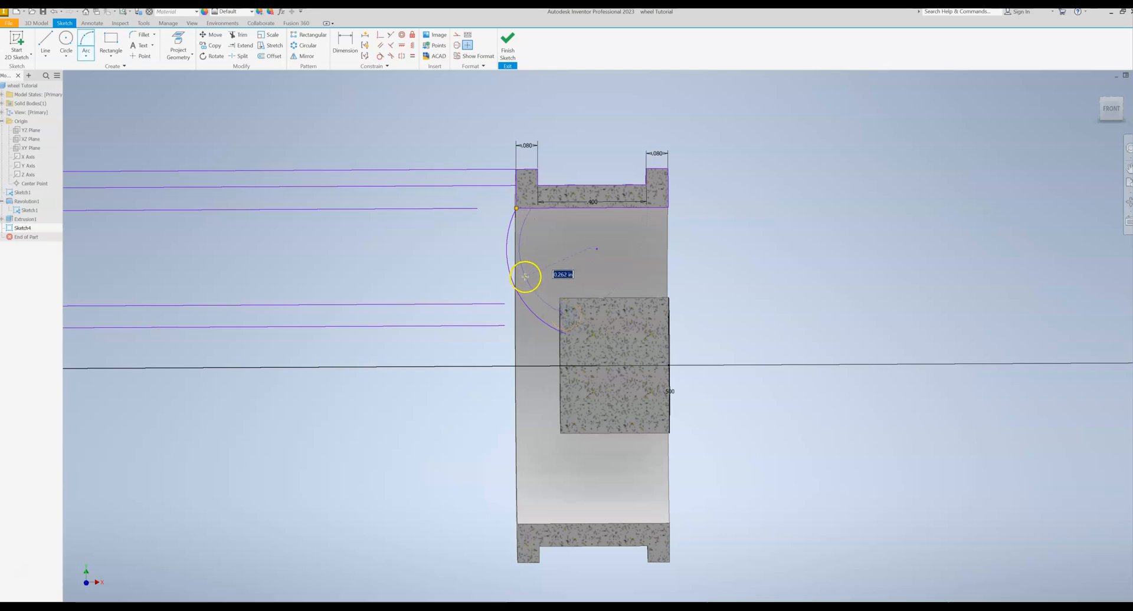
pyautogui.click(527, 277)
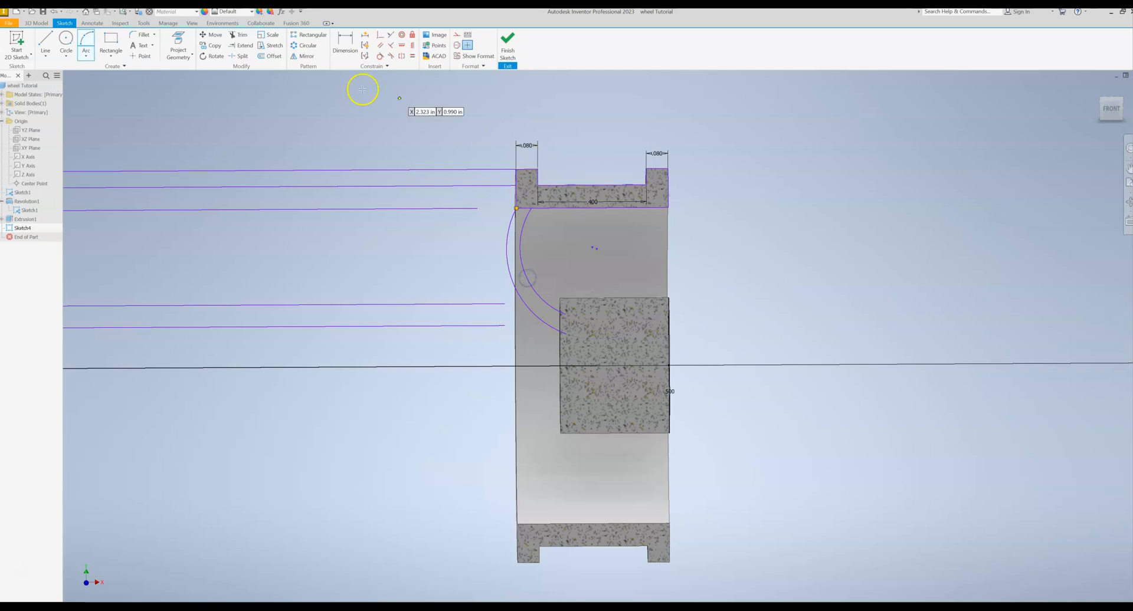
# - Close the profile at the rim with a line along its inner edge joining the upper endpoints of the two arcs
pyautogui.click(47, 42)
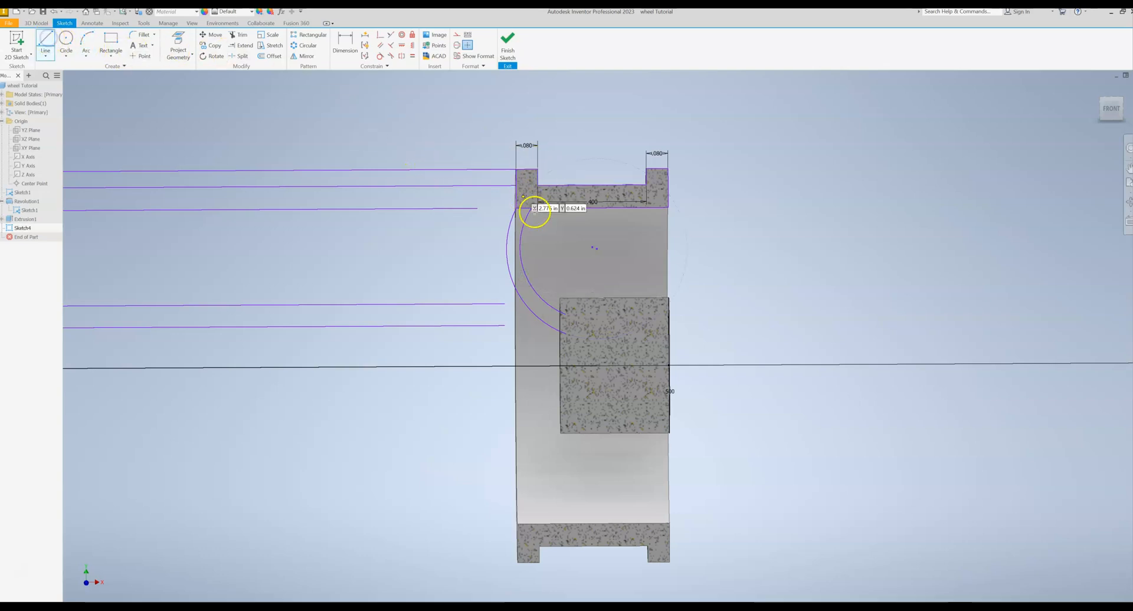
pyautogui.scroll(3, 533, 211)
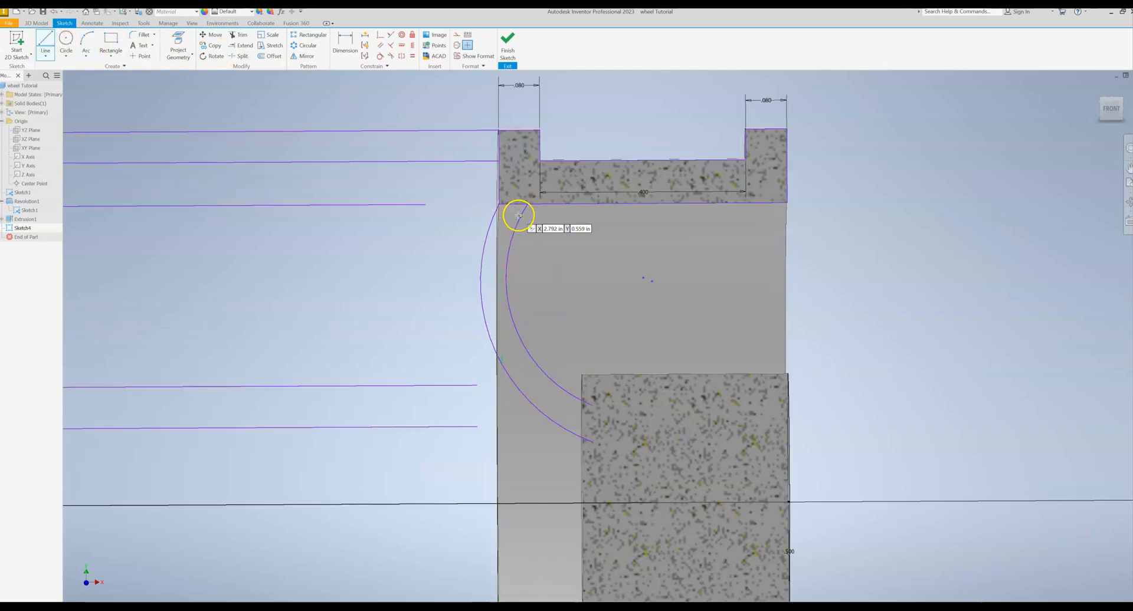
pyautogui.scroll(3, 505, 203)
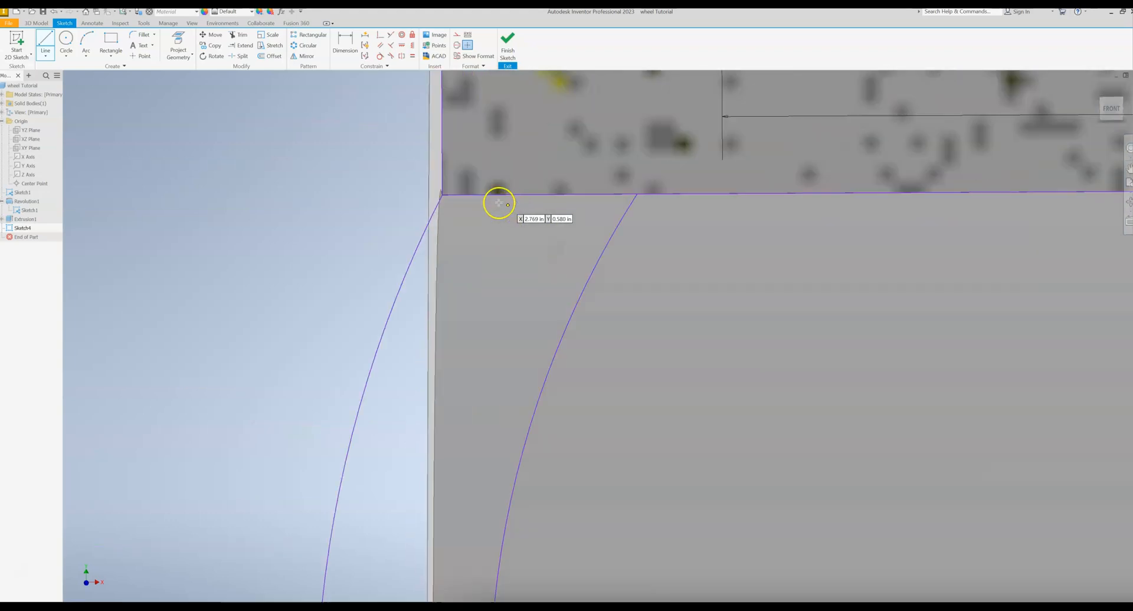
pyautogui.scroll(2, 455, 197)
pyautogui.click(444, 194)
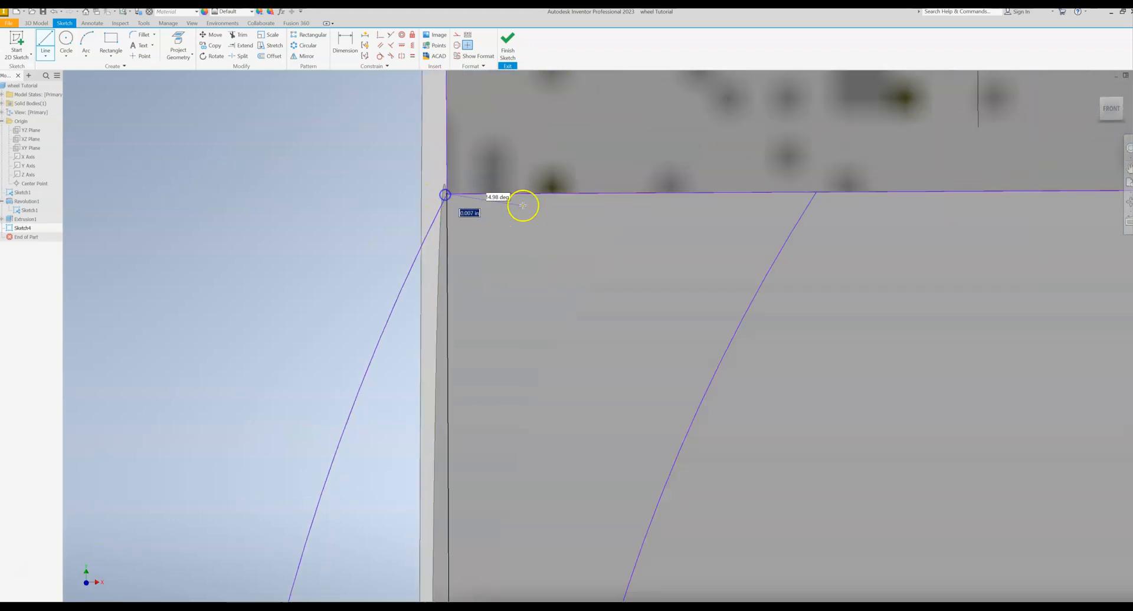
pyautogui.doubleClick(812, 195)
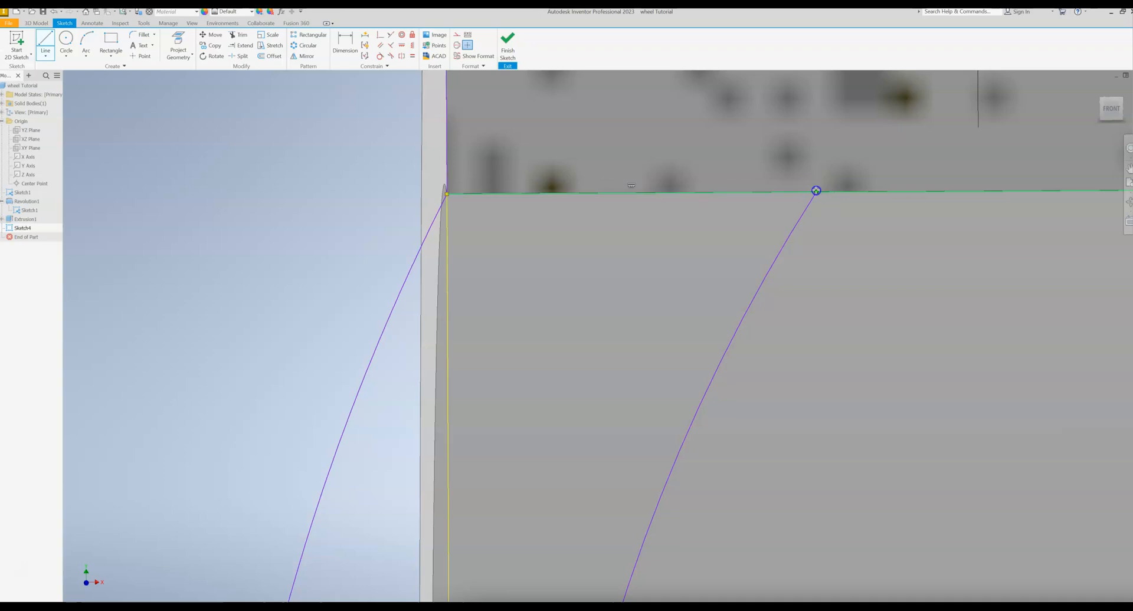
# - Close the profile inside the hub with a vertical line joining the lower endpoints of the two arcs
pyautogui.scroll(-5, 812, 194)
pyautogui.moveTo(809, 269); pyautogui.dragTo(691, 98, button='middle')
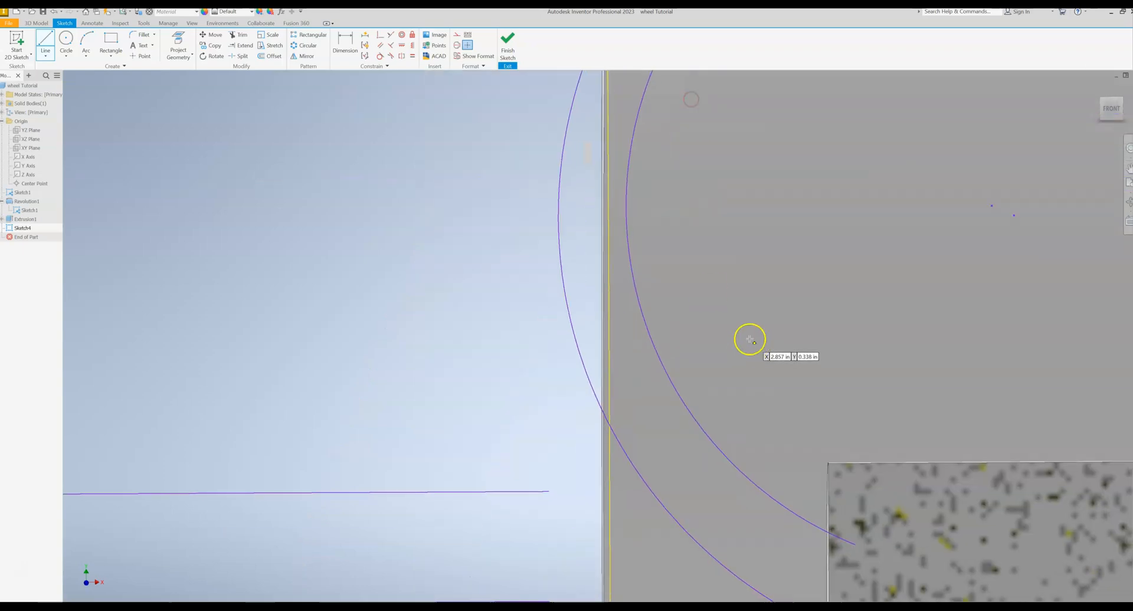
pyautogui.moveTo(749, 340); pyautogui.dragTo(612, 119, button='middle')
pyautogui.click(713, 321)
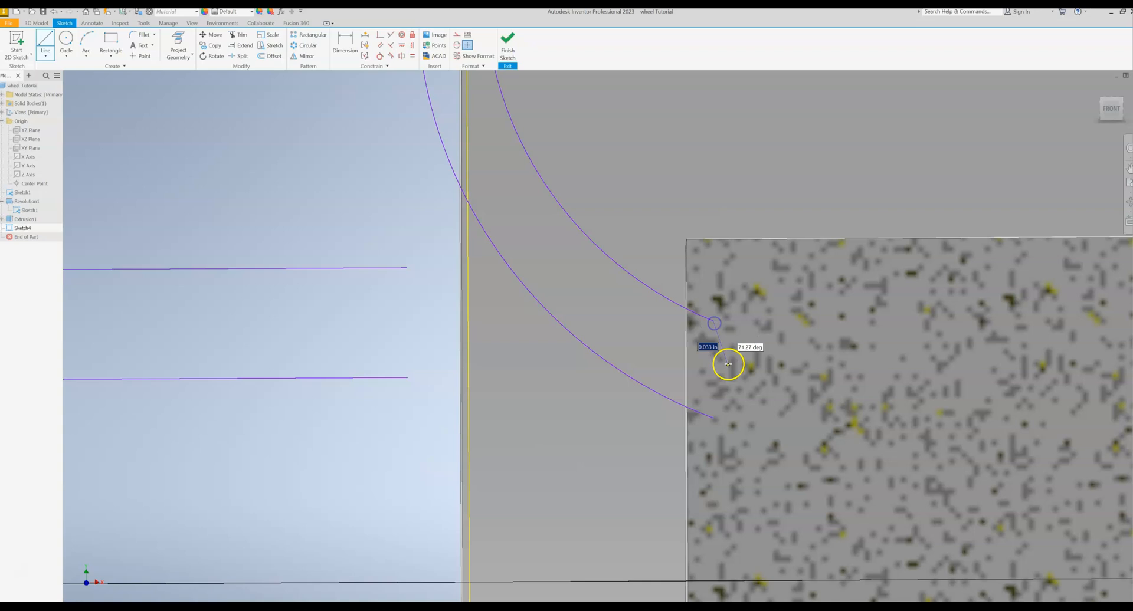
pyautogui.click(714, 419)
pyautogui.scroll(-5, 619, 373)
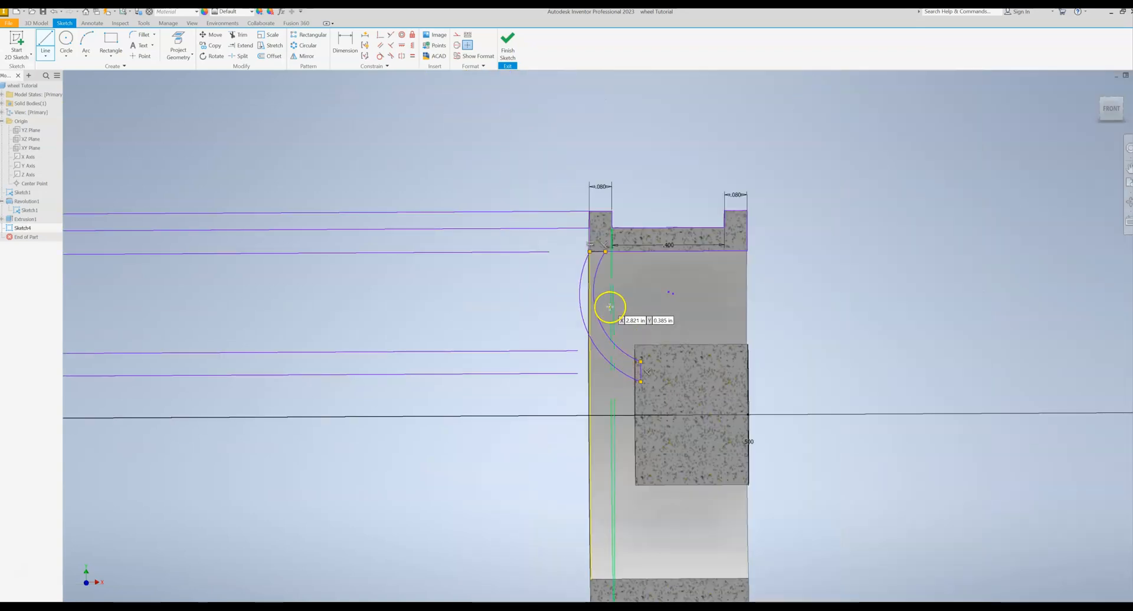